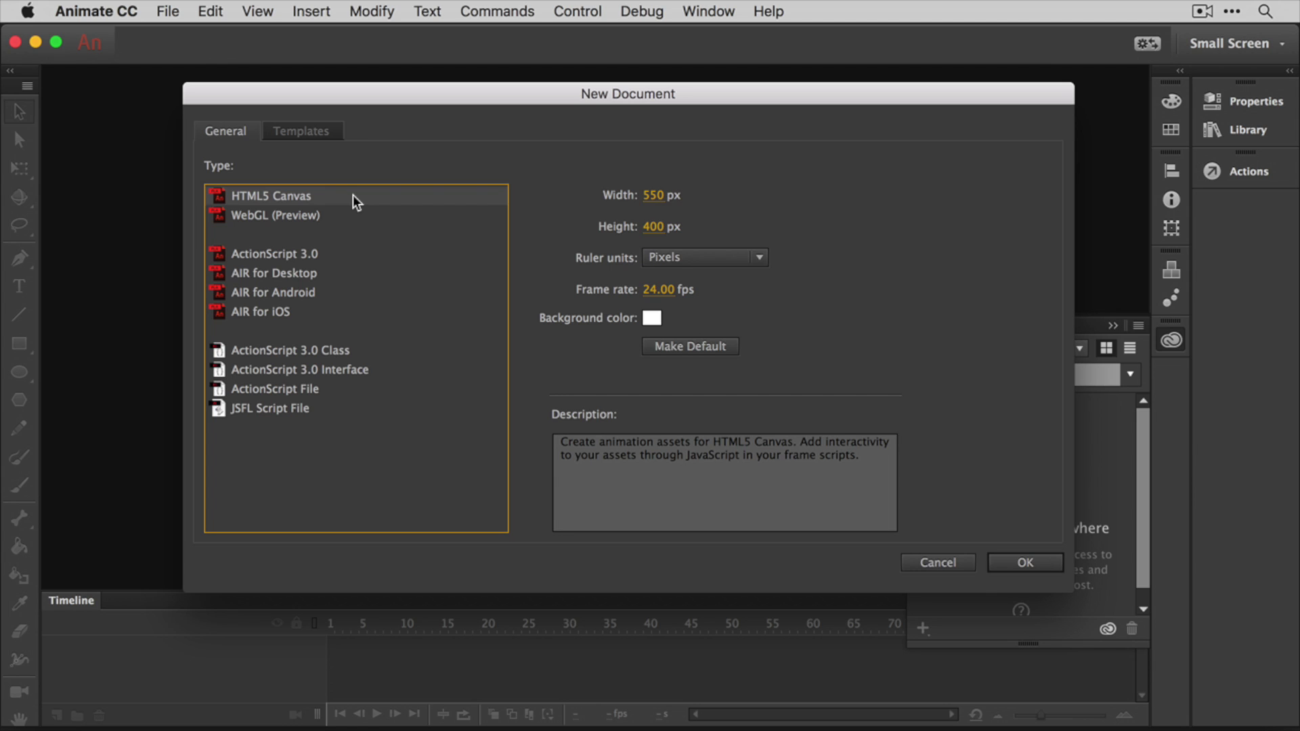
Step: Create a new HTML5 Canvas document 2048 px wide and 2048 px high, with the whole stage shown
{"action": "left_click", "coordinate": [653, 197]}
{"action": "type", "text": "2048"}
{"action": "key", "text": "Tab"}
{"action": "type", "text": "2048"}
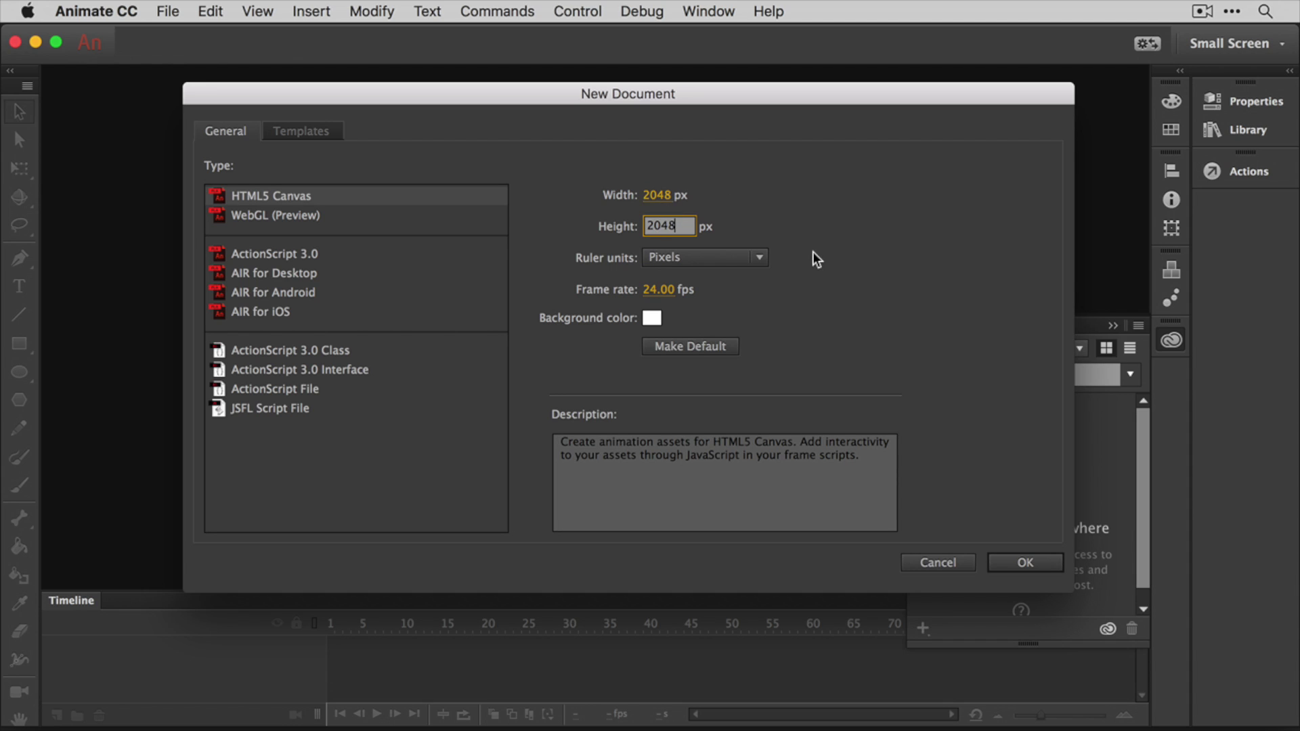
{"action": "key", "text": "Return"}
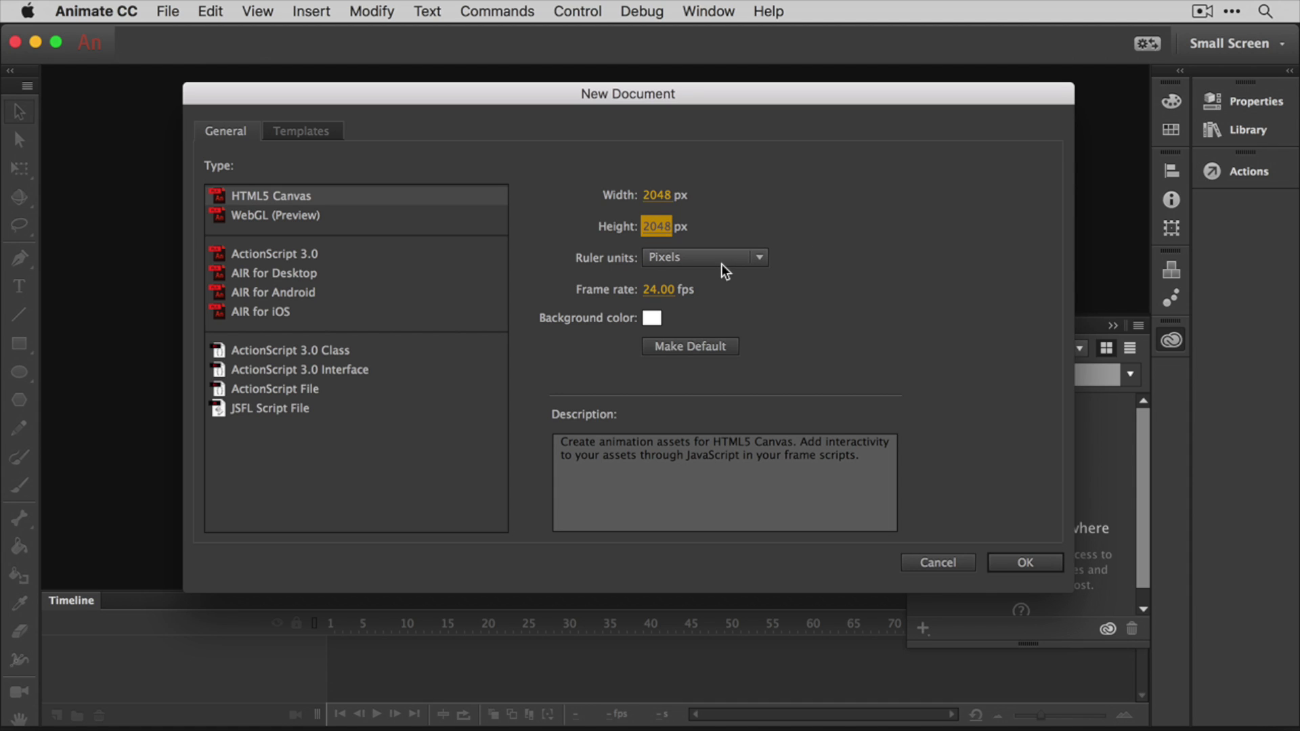
{"action": "left_click", "coordinate": [1010, 558]}
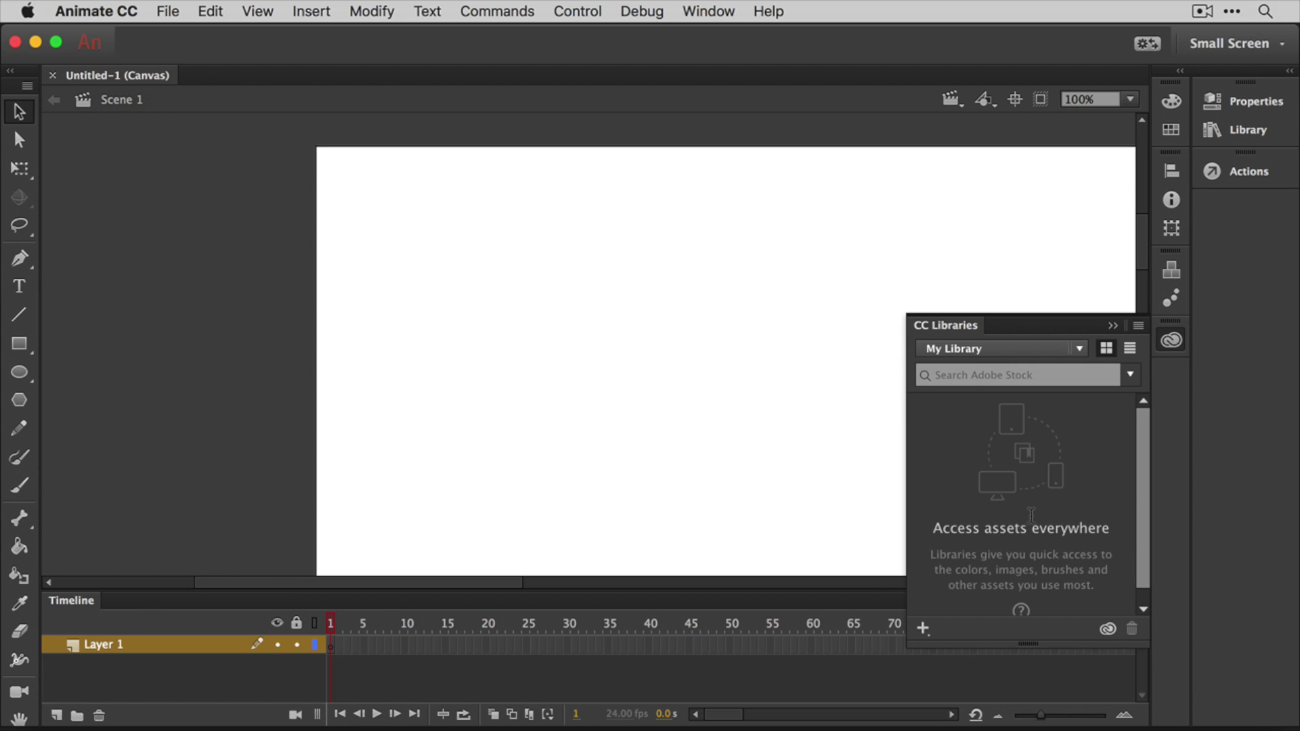
{"action": "left_click", "coordinate": [1130, 99]}
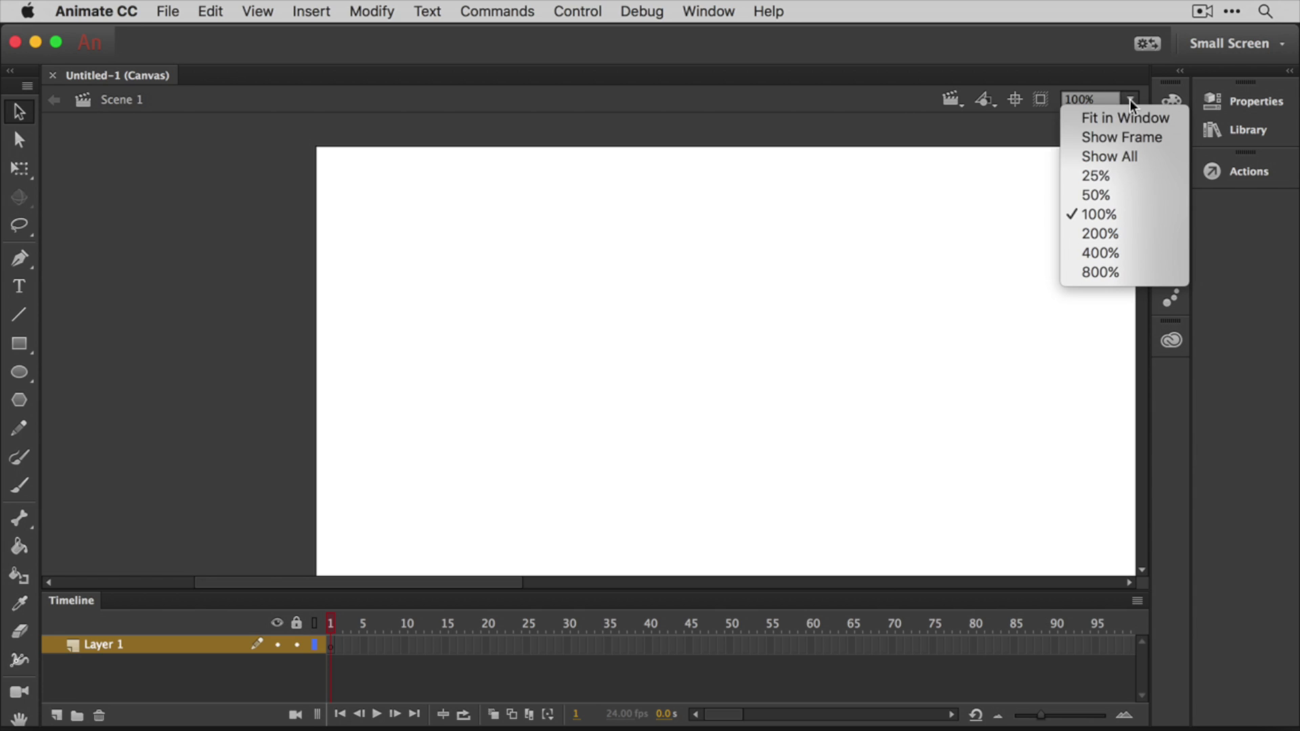
{"action": "left_click", "coordinate": [1127, 158]}
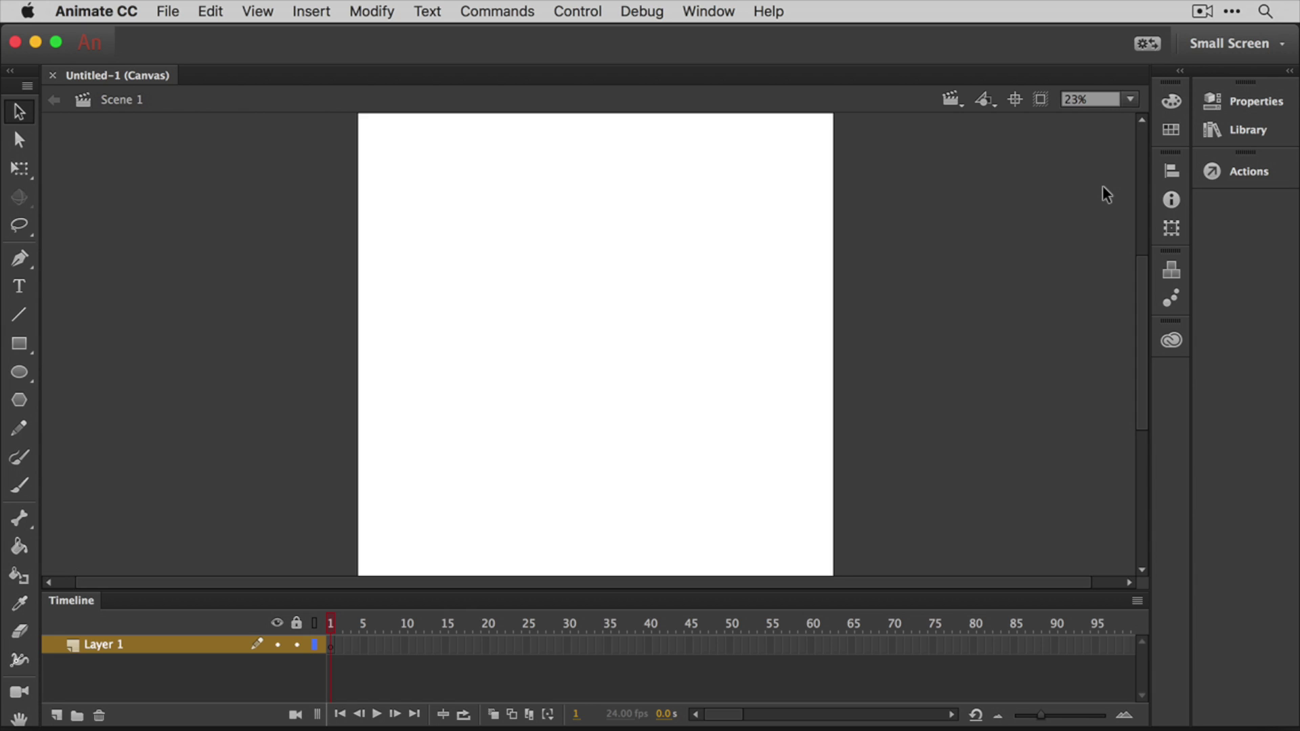
Step: Open the crate file SimpleBox.fla from the Resources folder and show its whole artwork
{"action": "left_click", "coordinate": [169, 11]}
{"action": "left_click", "coordinate": [188, 60]}
{"action": "left_click", "coordinate": [374, 177]}
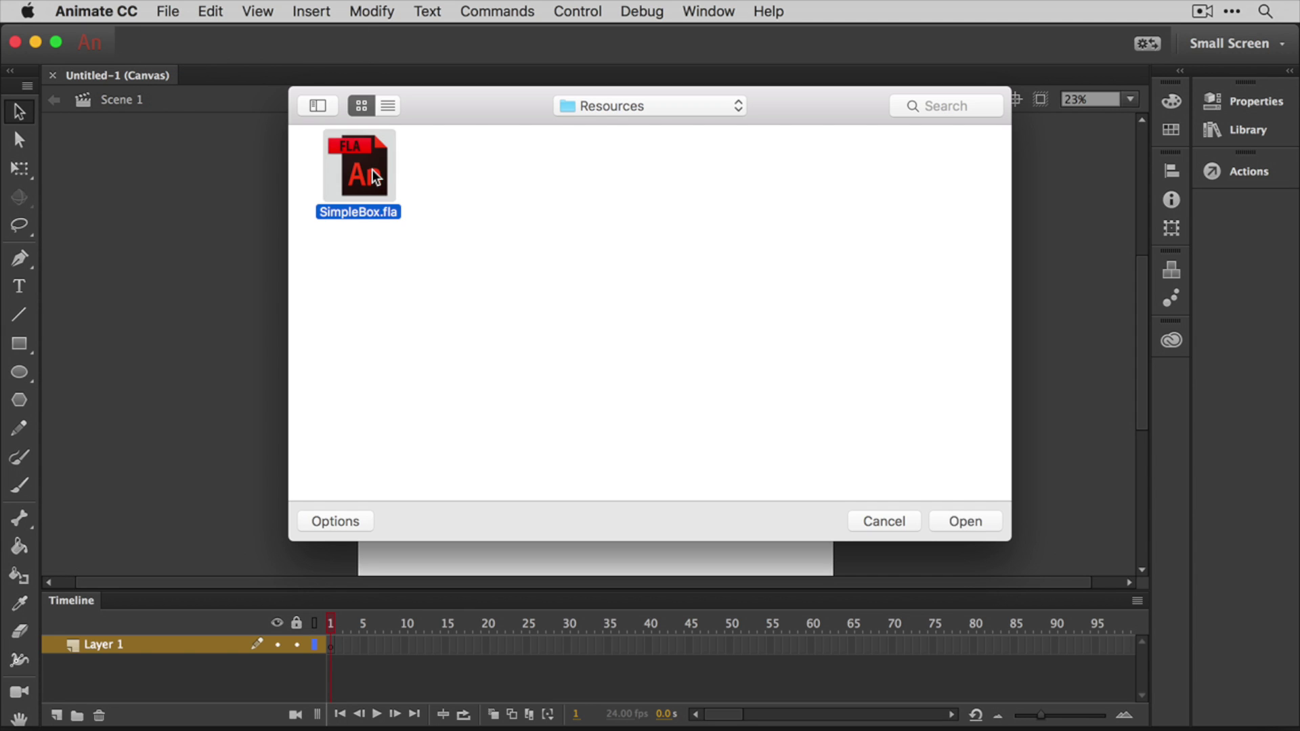
{"action": "left_click", "coordinate": [985, 518]}
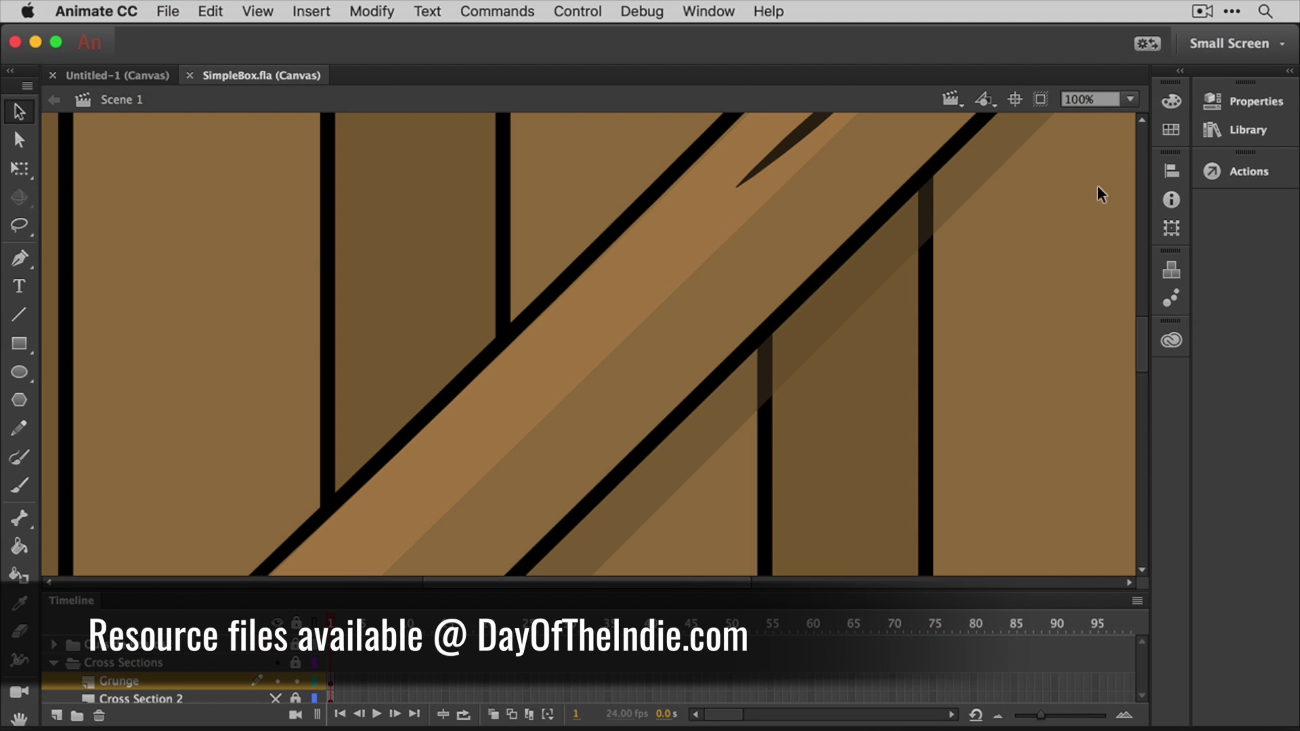
{"action": "left_click", "coordinate": [1130, 96]}
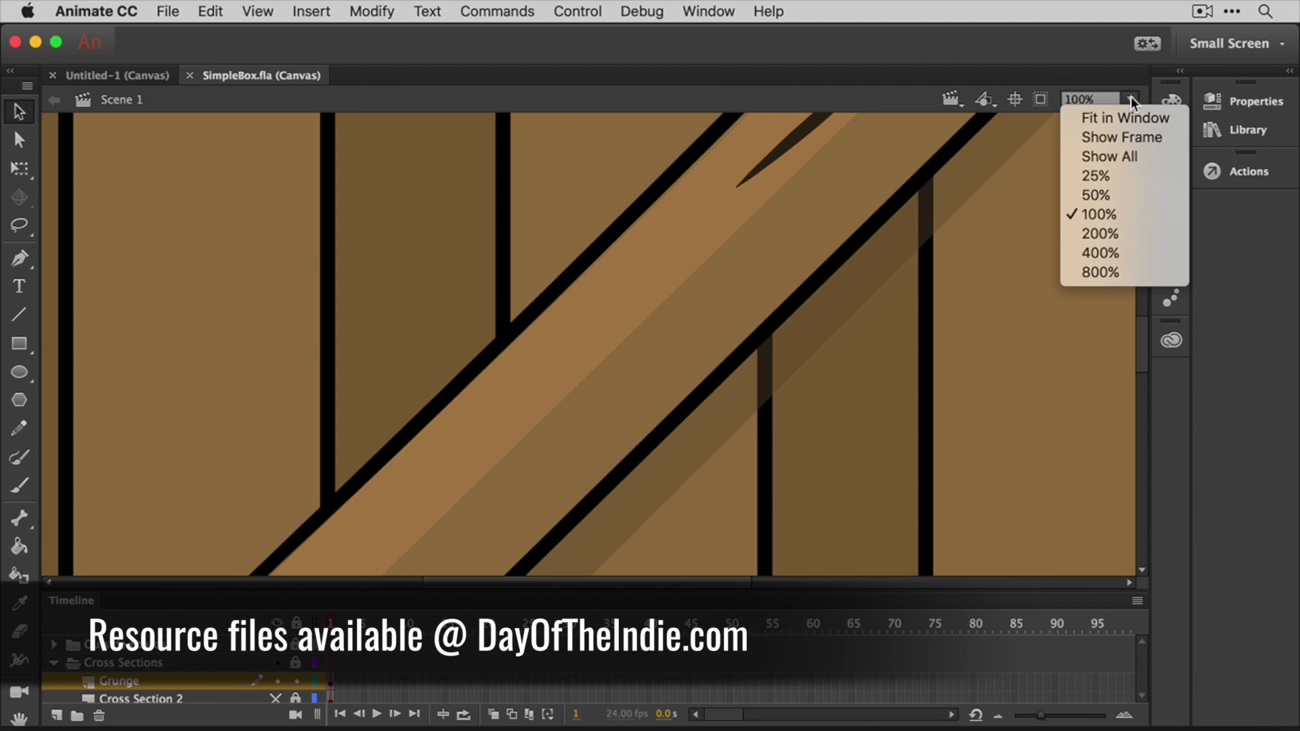
{"action": "left_click", "coordinate": [1130, 161]}
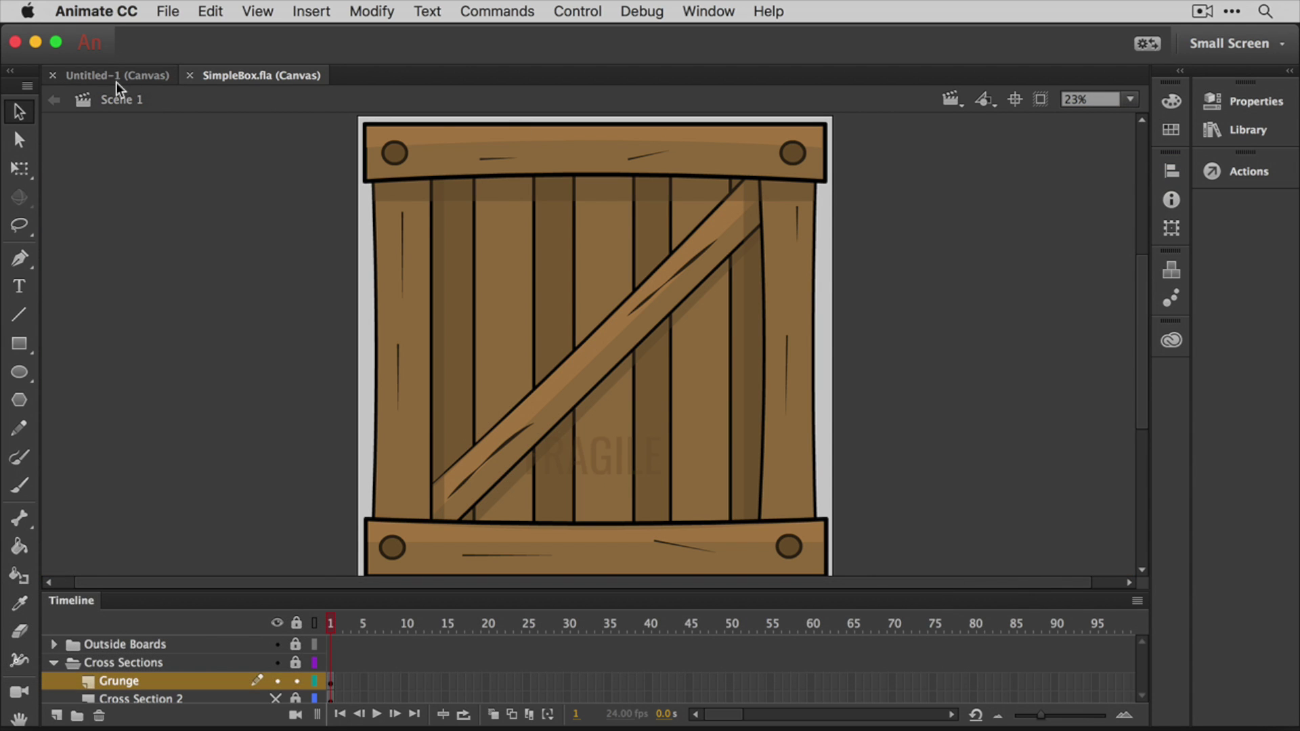
Step: Return to the untitled document and set the Rectangle tool to a black stroke of 20
{"action": "left_click", "coordinate": [113, 80]}
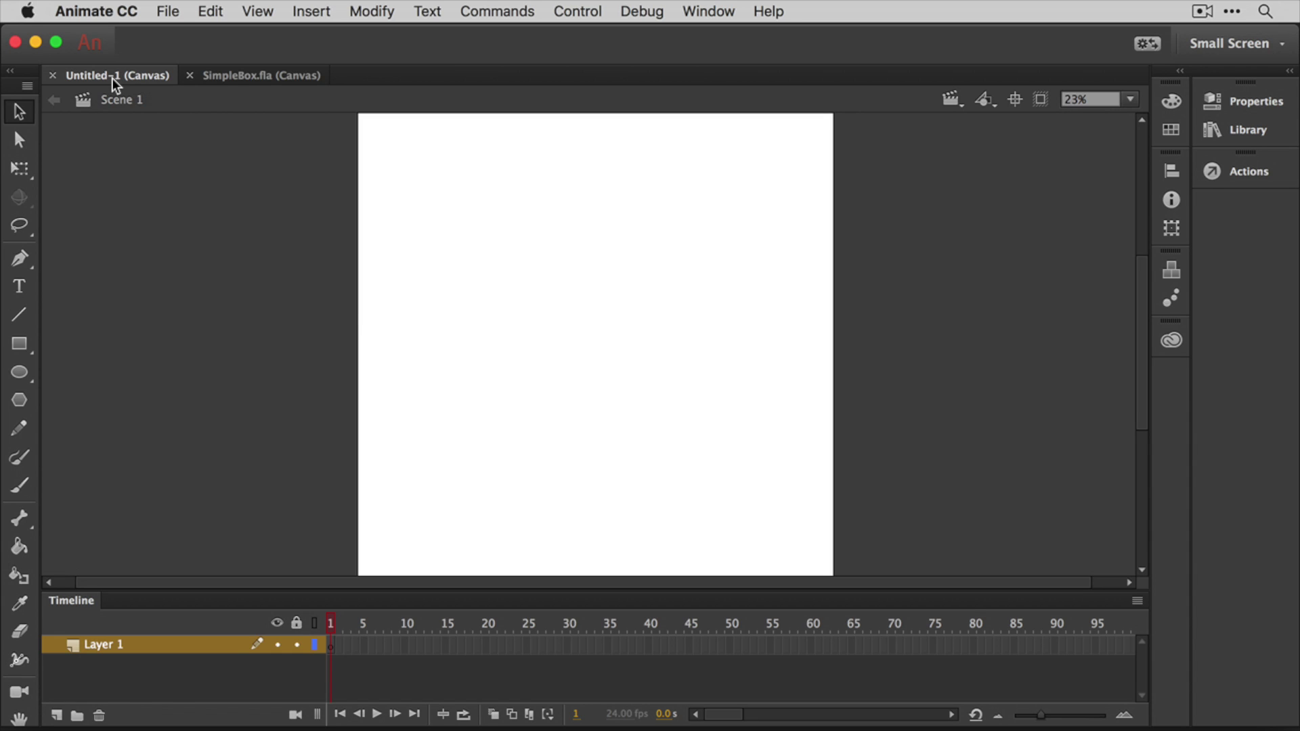
{"action": "left_click", "coordinate": [19, 348]}
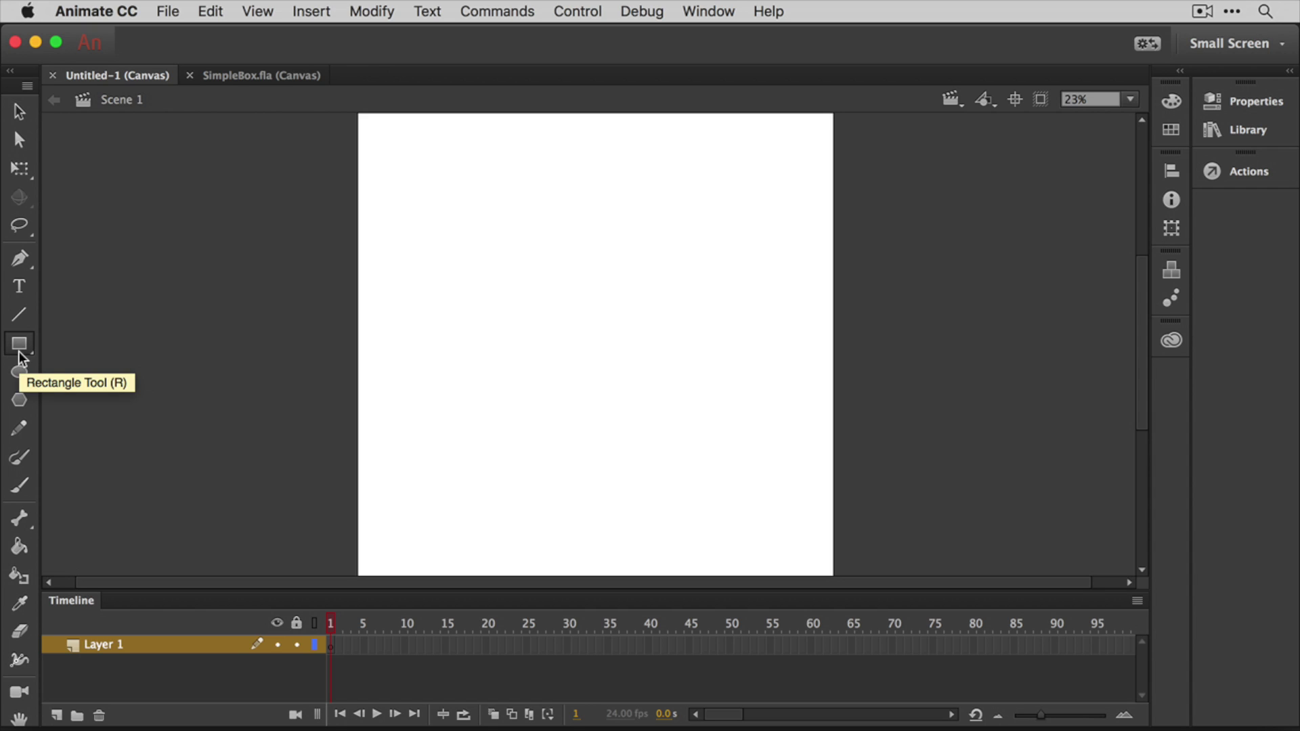
{"action": "left_click", "coordinate": [1243, 103]}
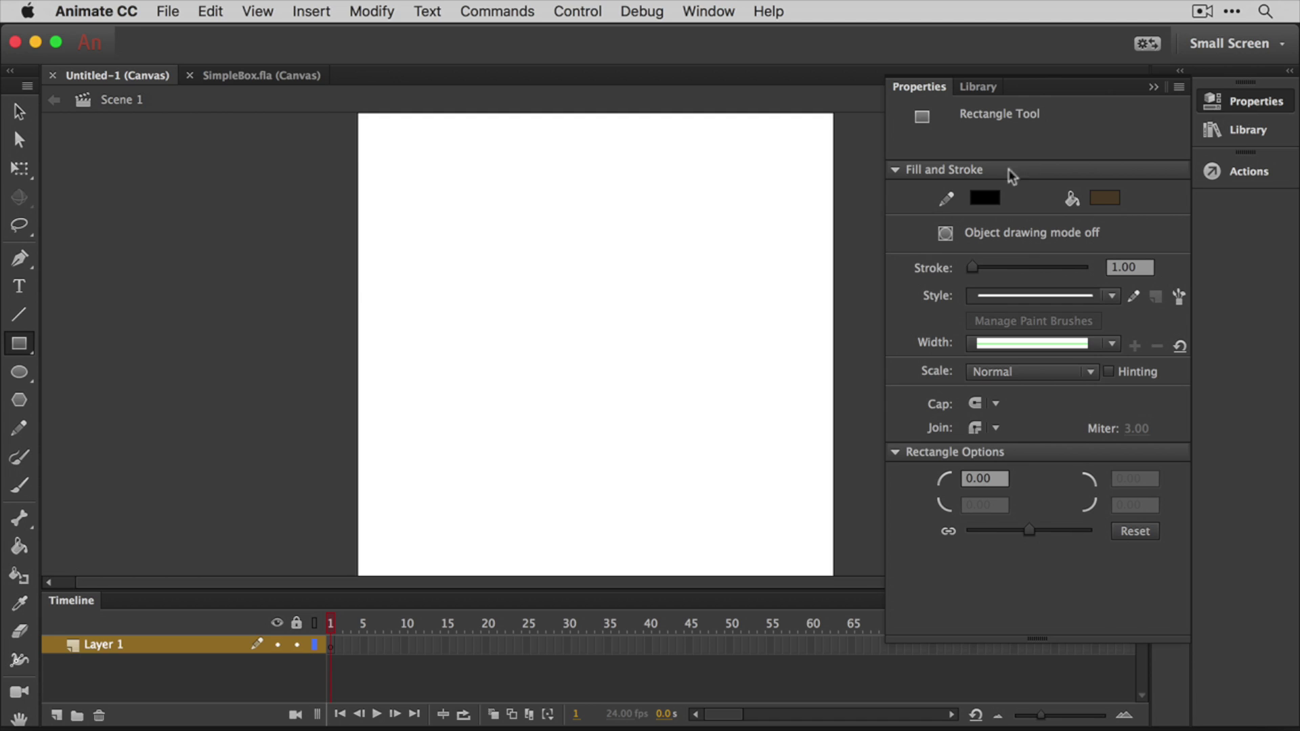
{"action": "left_click", "coordinate": [984, 197]}
{"action": "left_click", "coordinate": [688, 262]}
{"action": "left_click", "coordinate": [1144, 268]}
{"action": "type", "text": "20."}
{"action": "key", "text": "Return"}
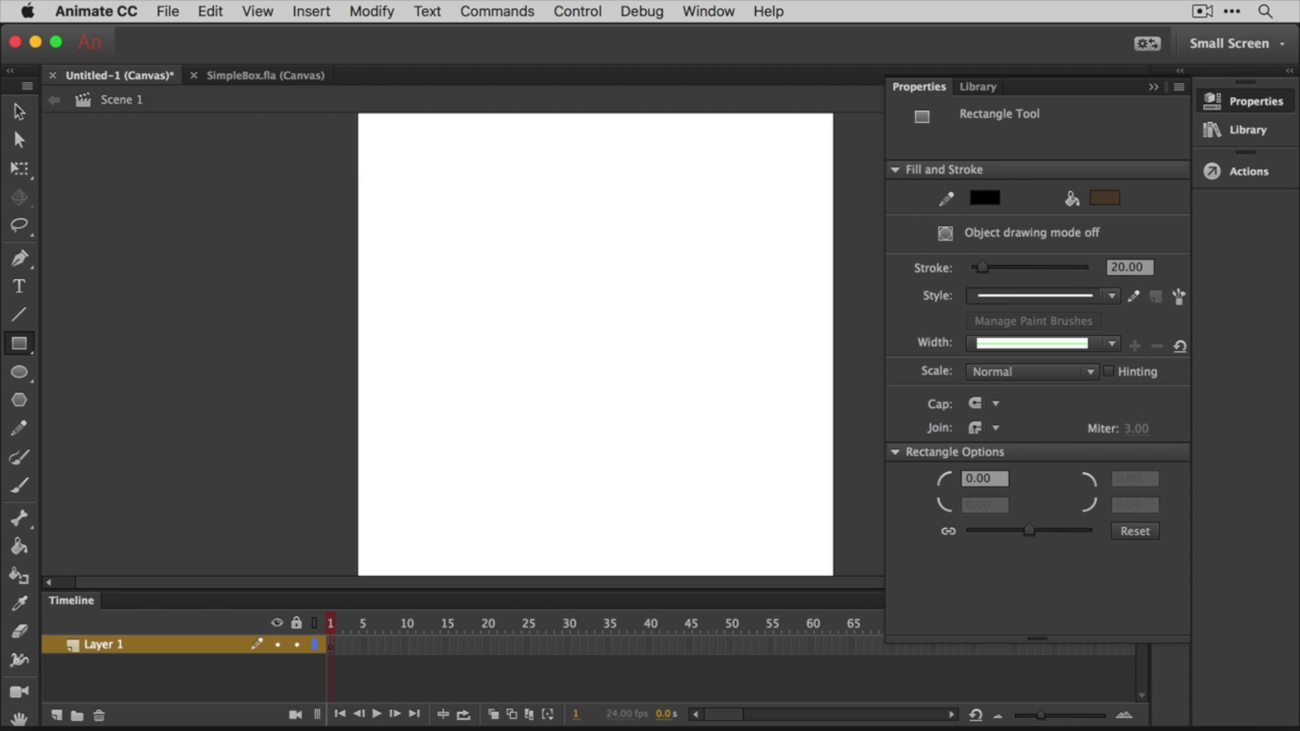
Step: Darken the brown fill and draw a nearly square rectangle of about 1826 by 1787 px, slightly inside the stage edges
{"action": "left_click", "coordinate": [1105, 198]}
{"action": "left_click", "coordinate": [1075, 217]}
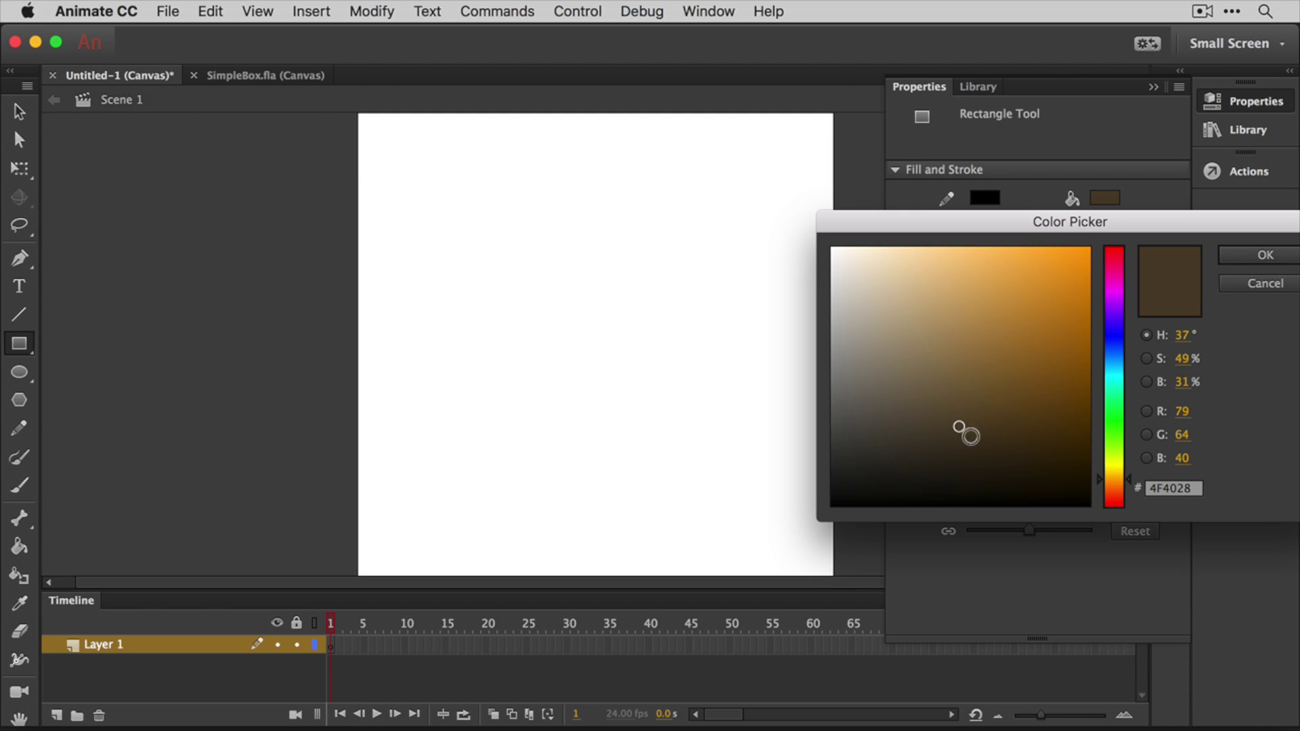
{"action": "left_click_drag", "start_coordinate": [960, 427], "coordinate": [962, 453]}
{"action": "left_click", "coordinate": [1245, 256]}
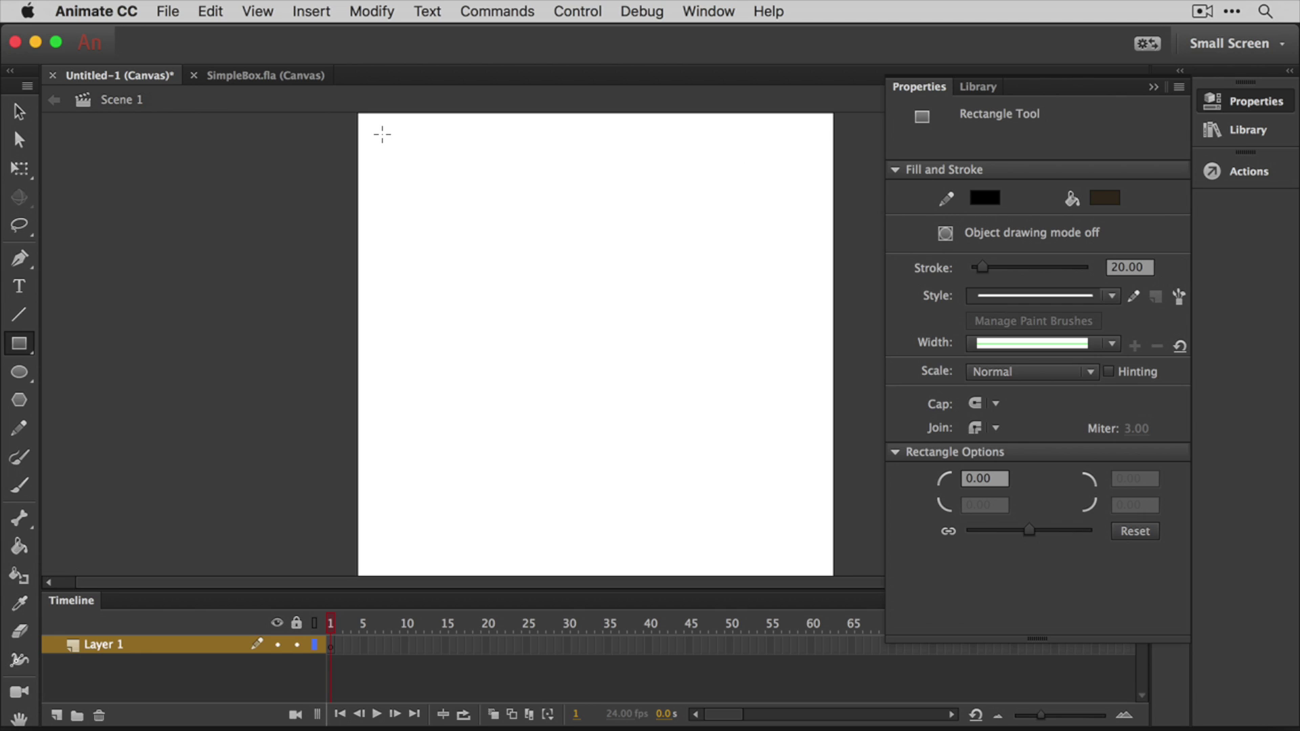
{"action": "mouse_move", "coordinate": [382, 135]}
{"action": "left_mouse_down"}
{"action": "mouse_move", "coordinate": [609, 386]}
{"action": "mouse_move", "coordinate": [806, 550]}
{"action": "left_mouse_up"}
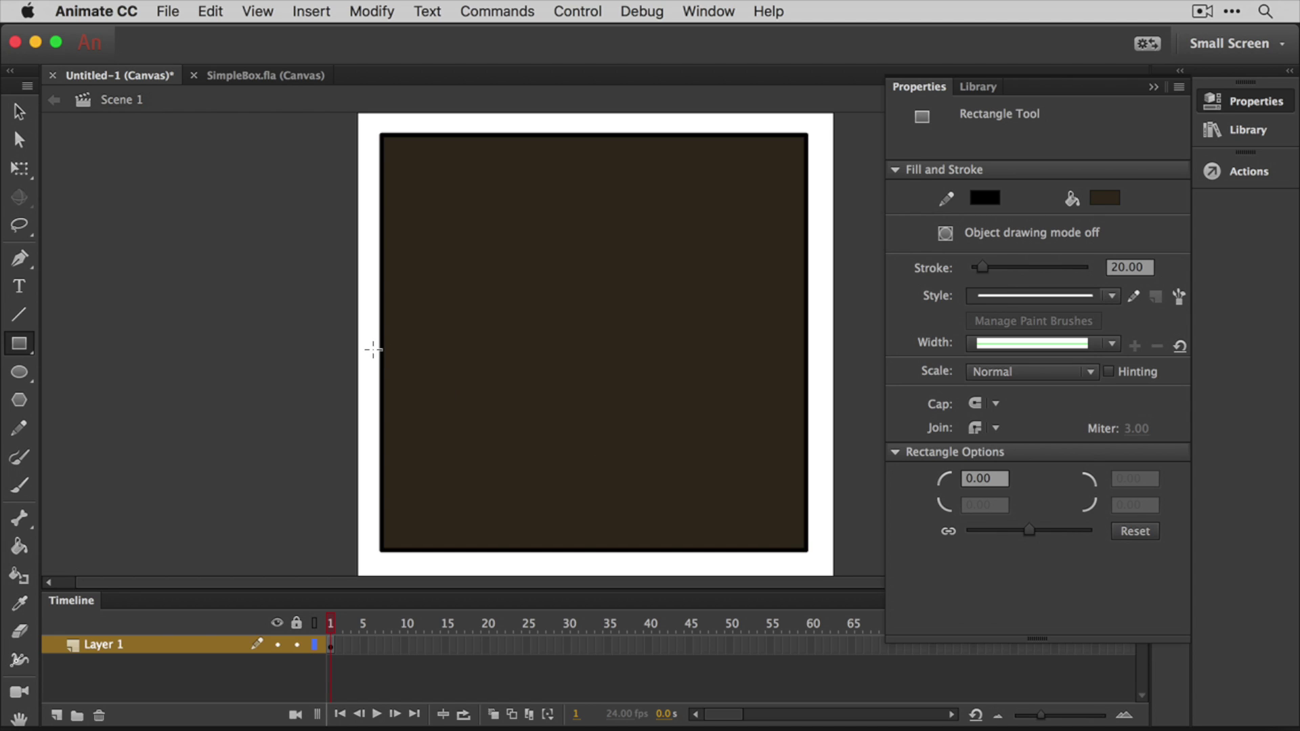
Step: Set the whole rectangle's stroke to 10 and change its fill to the lighter brown #5C492D
{"action": "left_click", "coordinate": [20, 112]}
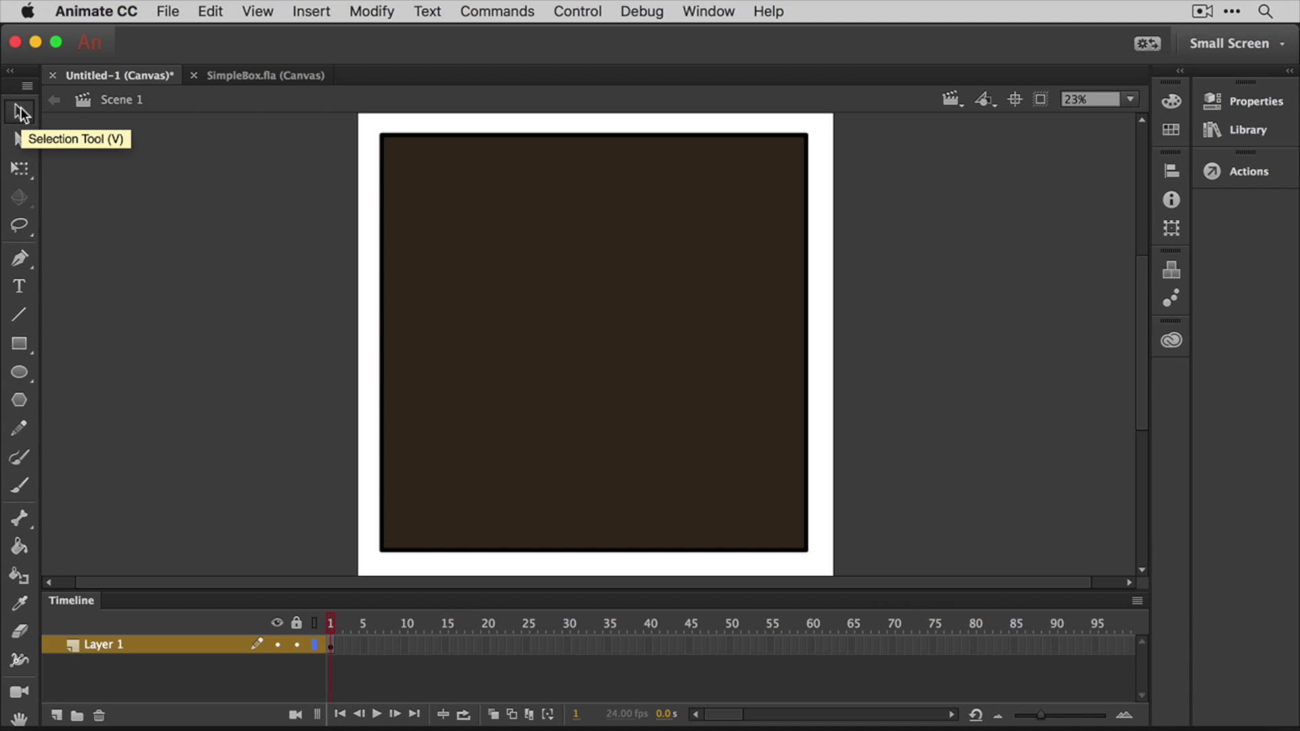
{"action": "double_click", "coordinate": [583, 298]}
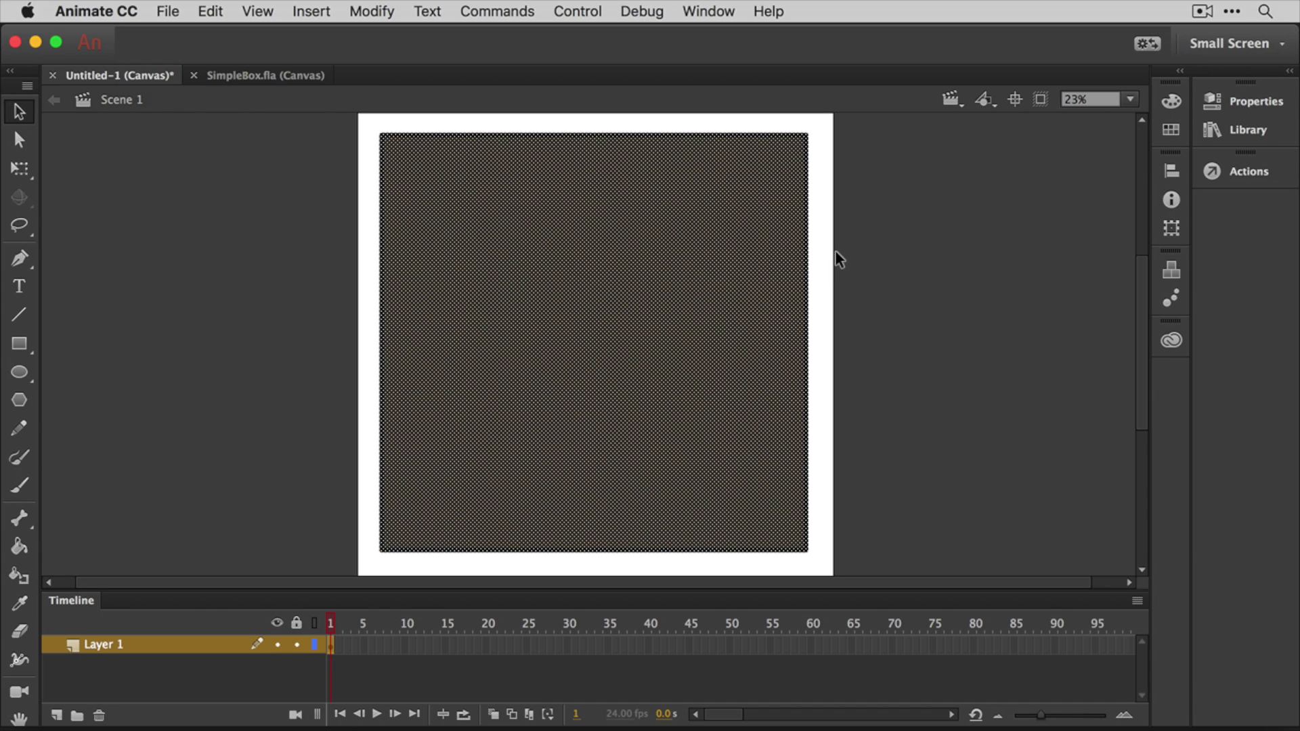
{"action": "left_click", "coordinate": [1279, 102]}
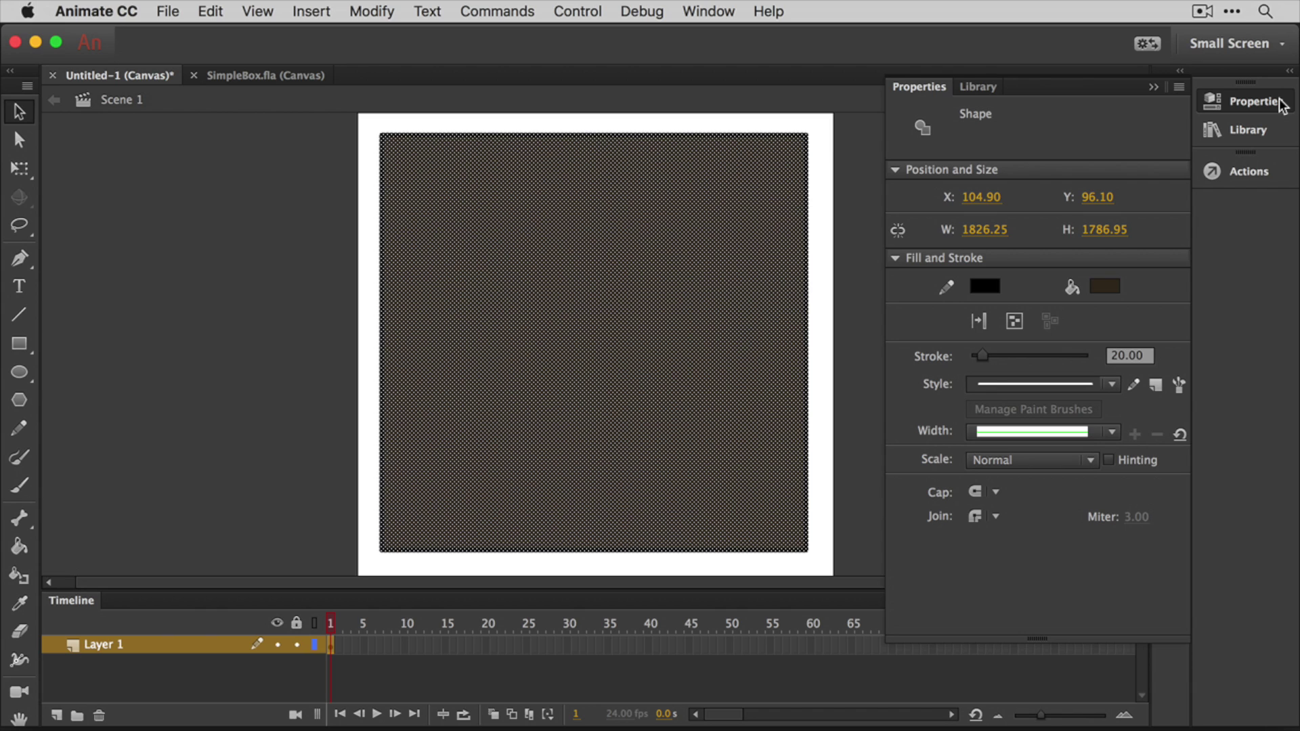
{"action": "left_click", "coordinate": [1124, 355]}
{"action": "type", "text": "10"}
{"action": "key", "text": "Return"}
{"action": "left_click", "coordinate": [1105, 287]}
{"action": "left_click_drag", "start_coordinate": [958, 456], "coordinate": [963, 411]}
{"action": "left_click", "coordinate": [1262, 259]}
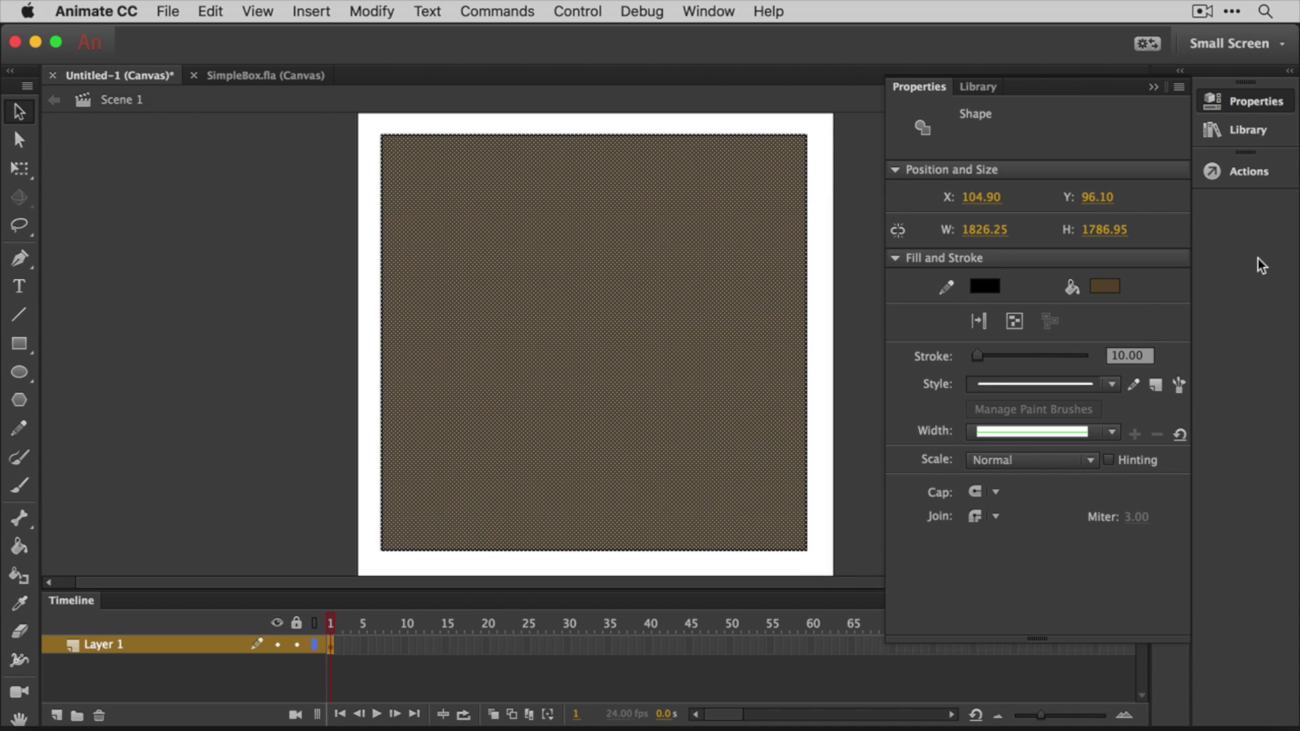
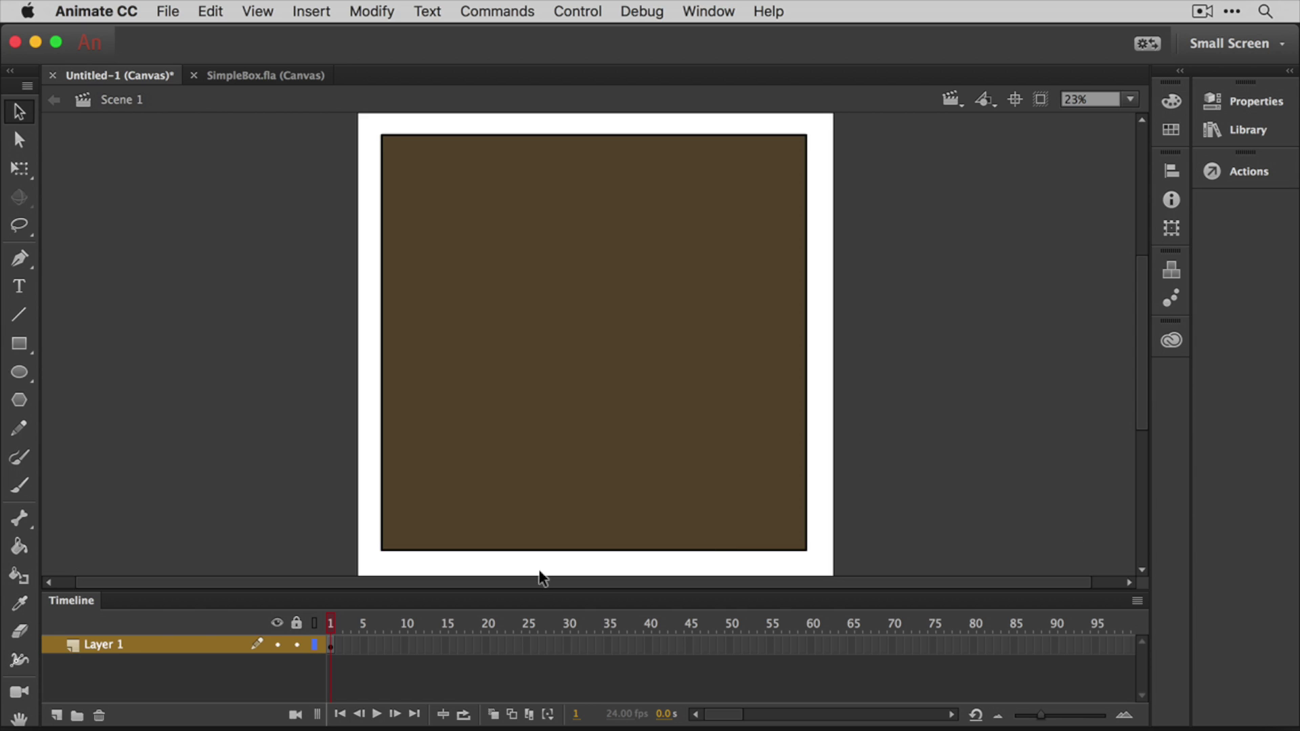
Step: Rename the rectangle's layer as Base
{"action": "double_click", "coordinate": [114, 644]}
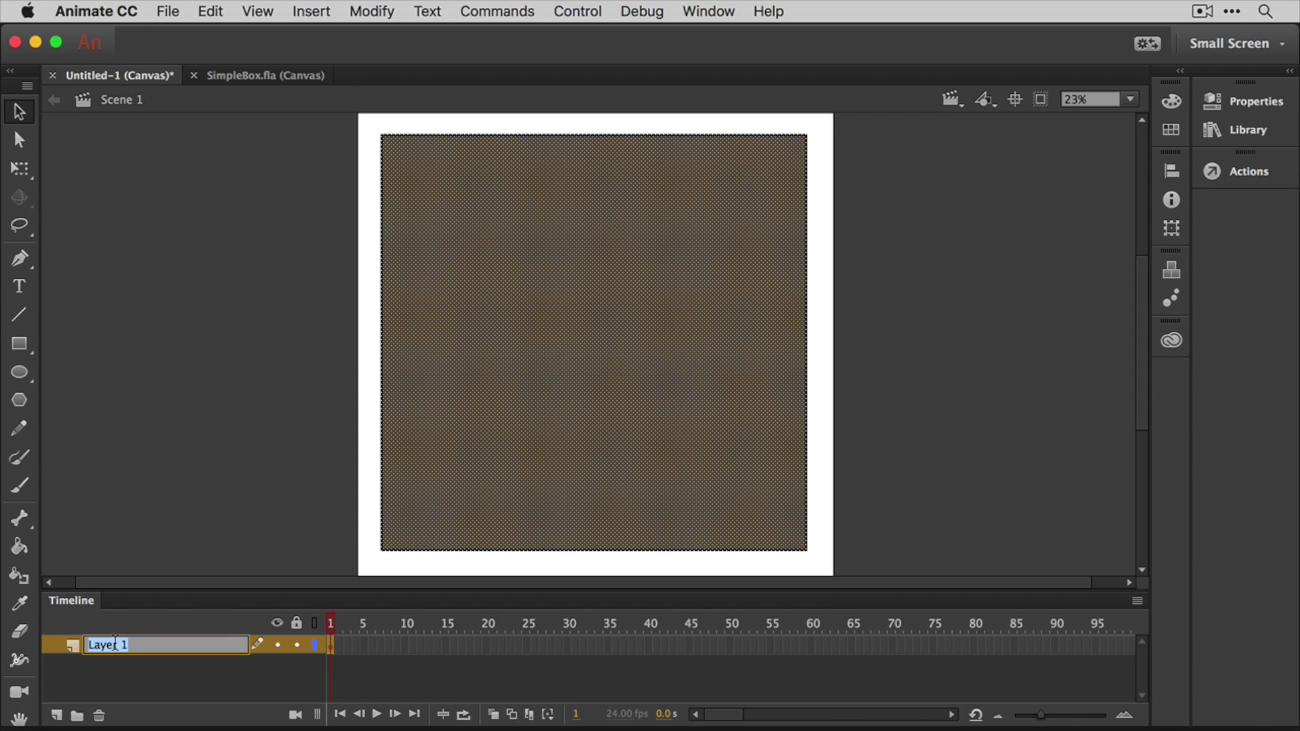
{"action": "type", "text": "Base"}
{"action": "key", "text": "Return"}
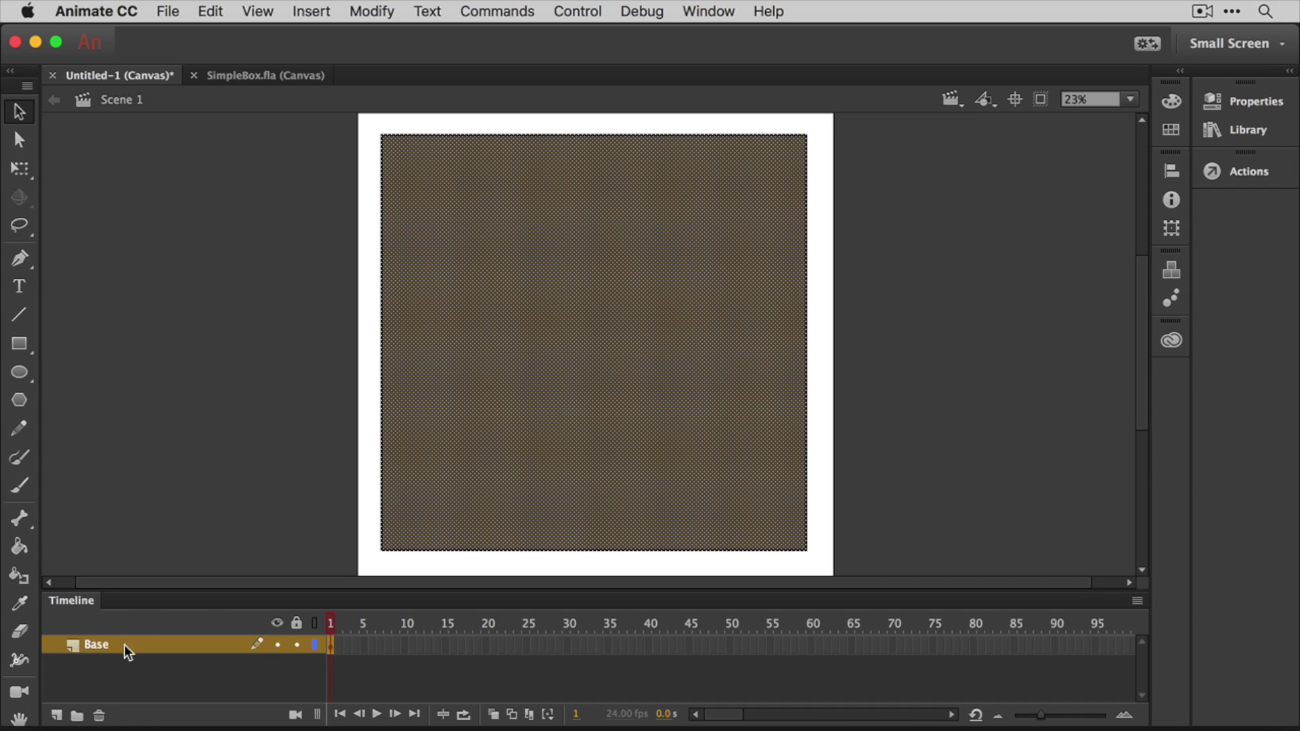
Step: Add a layer above Base and name it Horizontal Boards
{"action": "left_click", "coordinate": [57, 716]}
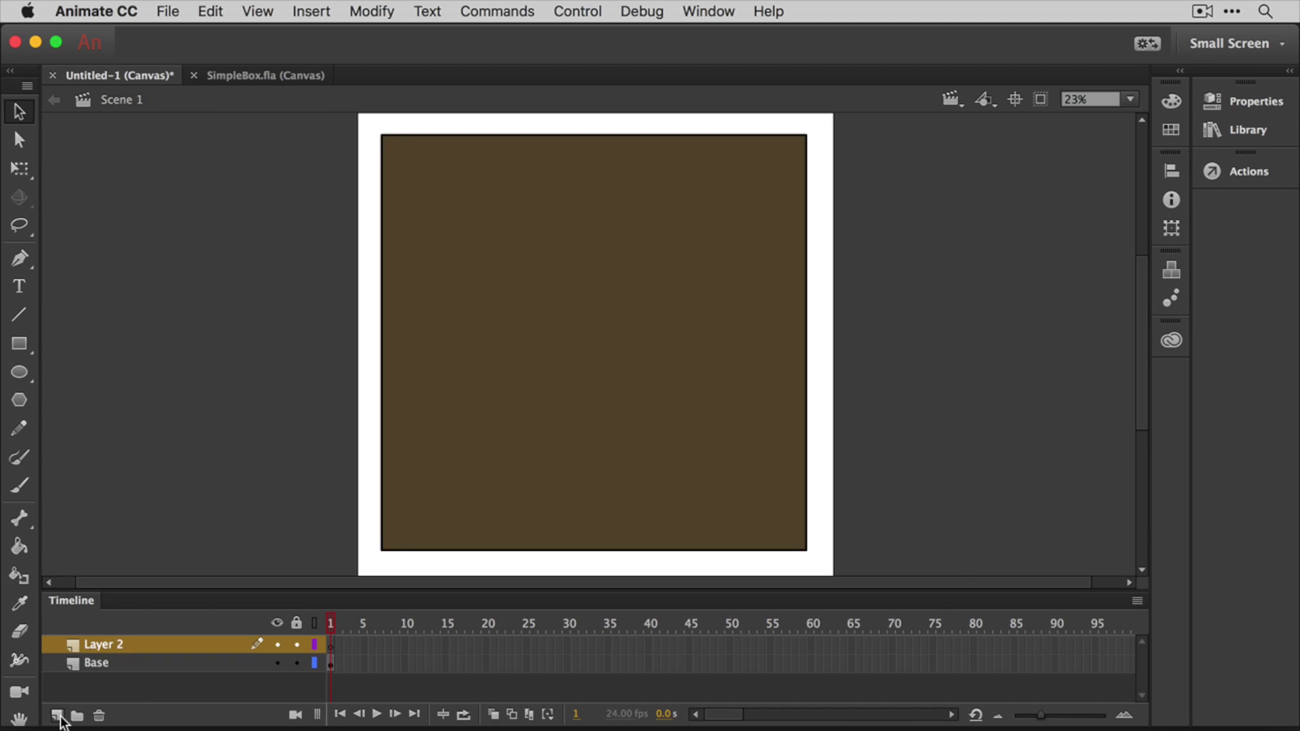
{"action": "double_click", "coordinate": [110, 647]}
{"action": "type", "text": "Horizon"}
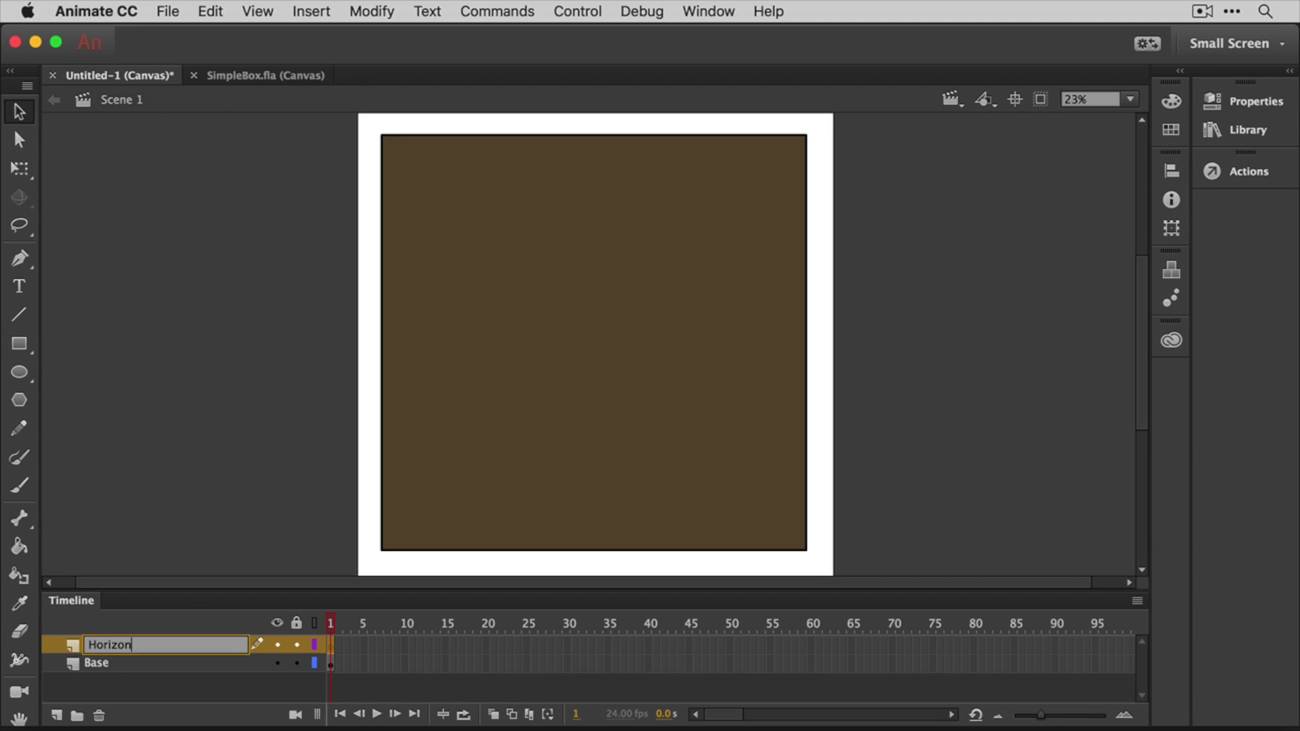
{"action": "type", "text": "tal Boards"}
{"action": "key", "text": "Return"}
Step: Draw a wide board across the top of the base, overhanging both sides, with the lighter brown fill #775E38
{"action": "left_click", "coordinate": [21, 344]}
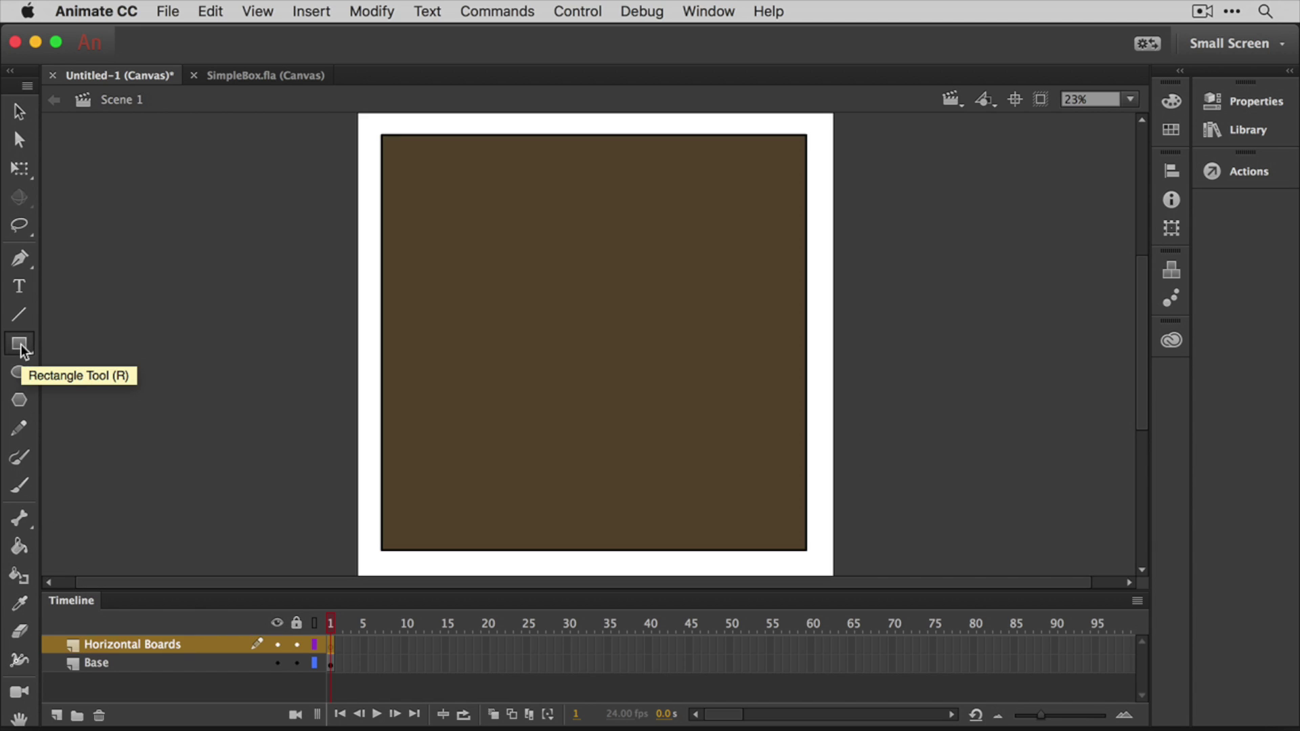
{"action": "left_click", "coordinate": [1253, 103]}
{"action": "left_click", "coordinate": [1105, 198]}
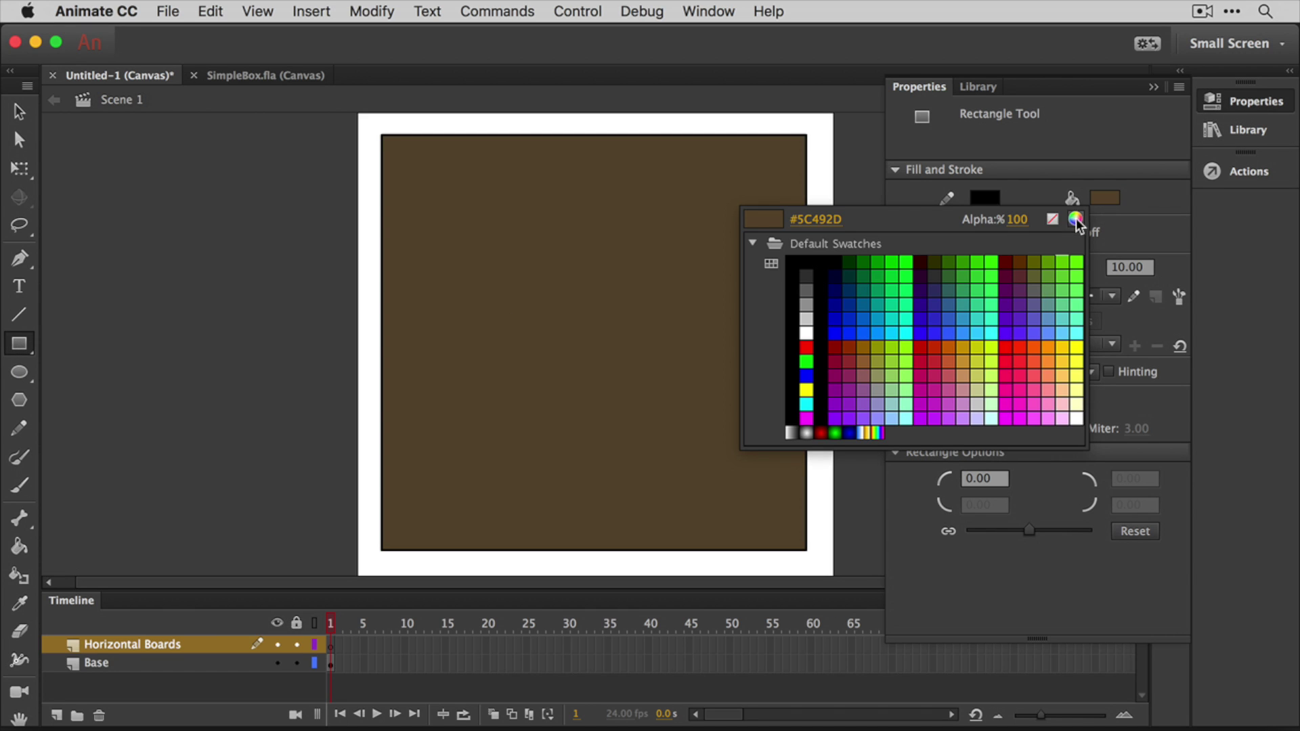
{"action": "left_click", "coordinate": [1075, 219]}
{"action": "left_click", "coordinate": [965, 408]}
{"action": "left_click_drag", "start_coordinate": [965, 408], "coordinate": [968, 385]}
{"action": "left_click", "coordinate": [1257, 258]}
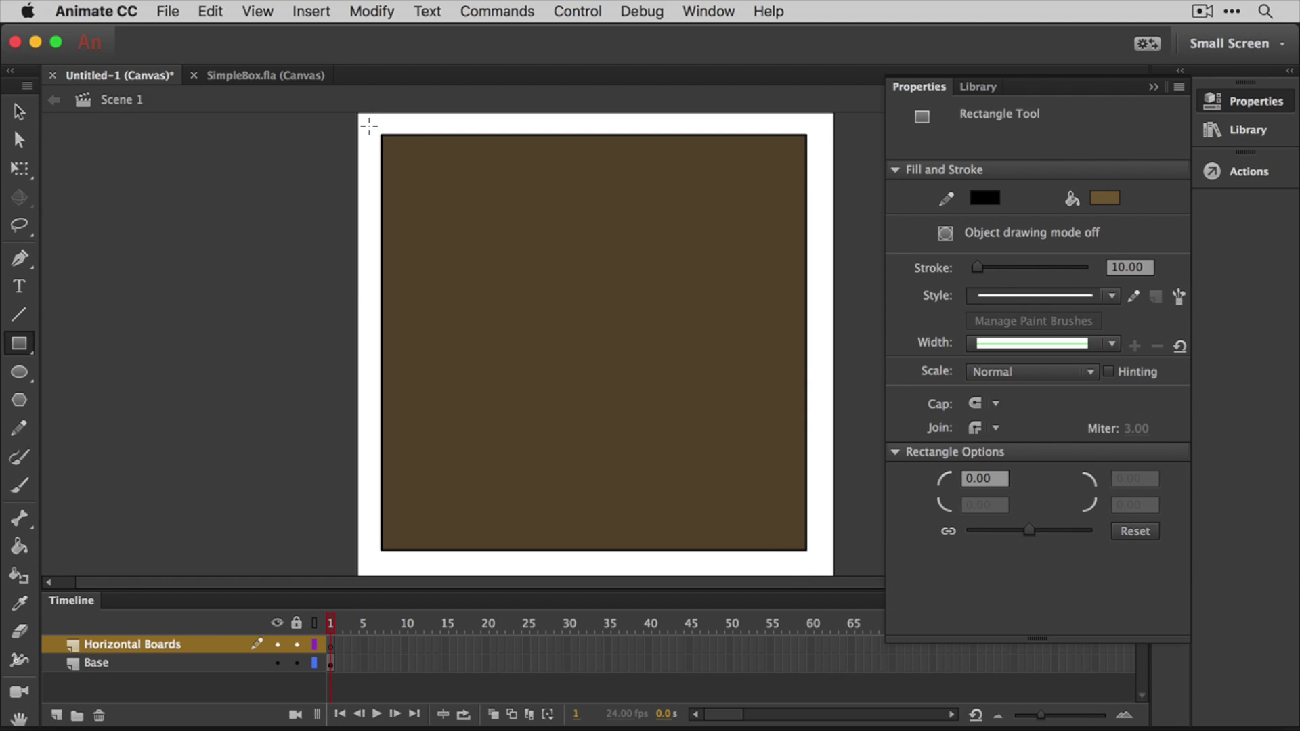
{"action": "left_click_drag", "start_coordinate": [369, 126], "coordinate": [821, 183]}
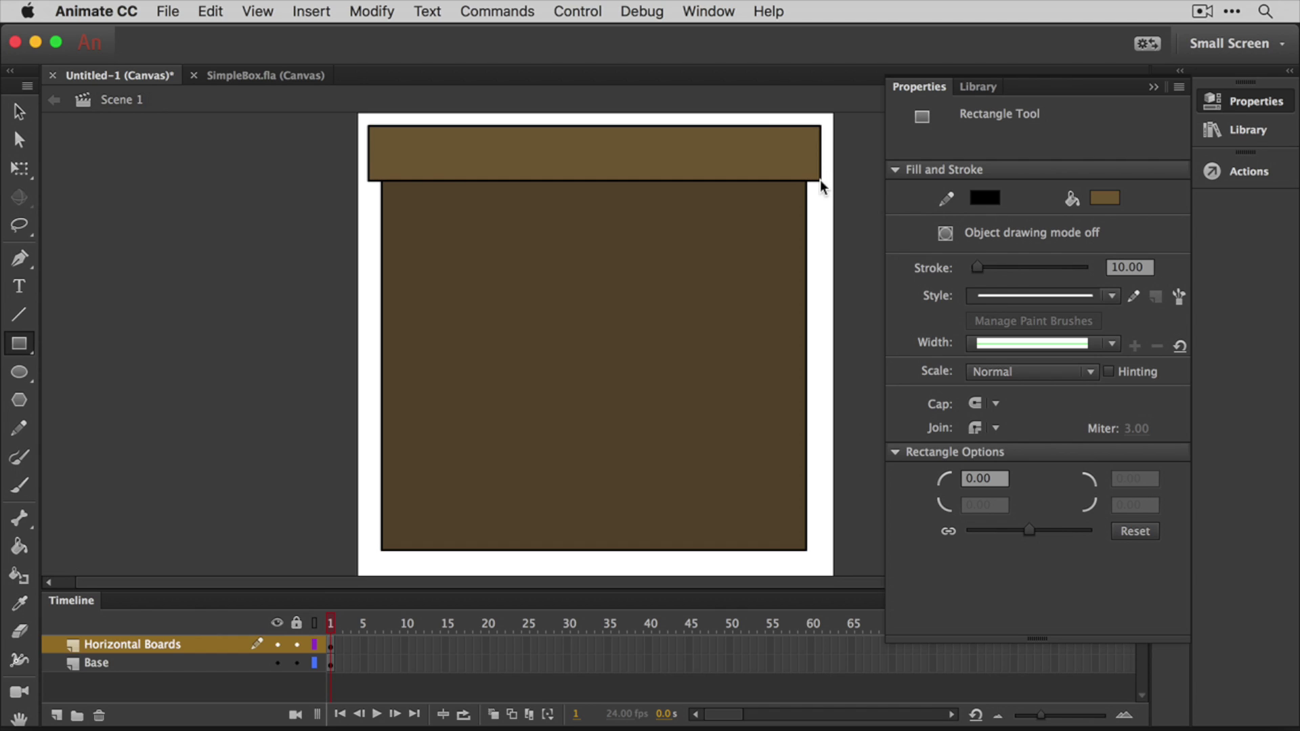
{"action": "left_click", "coordinate": [1153, 87]}
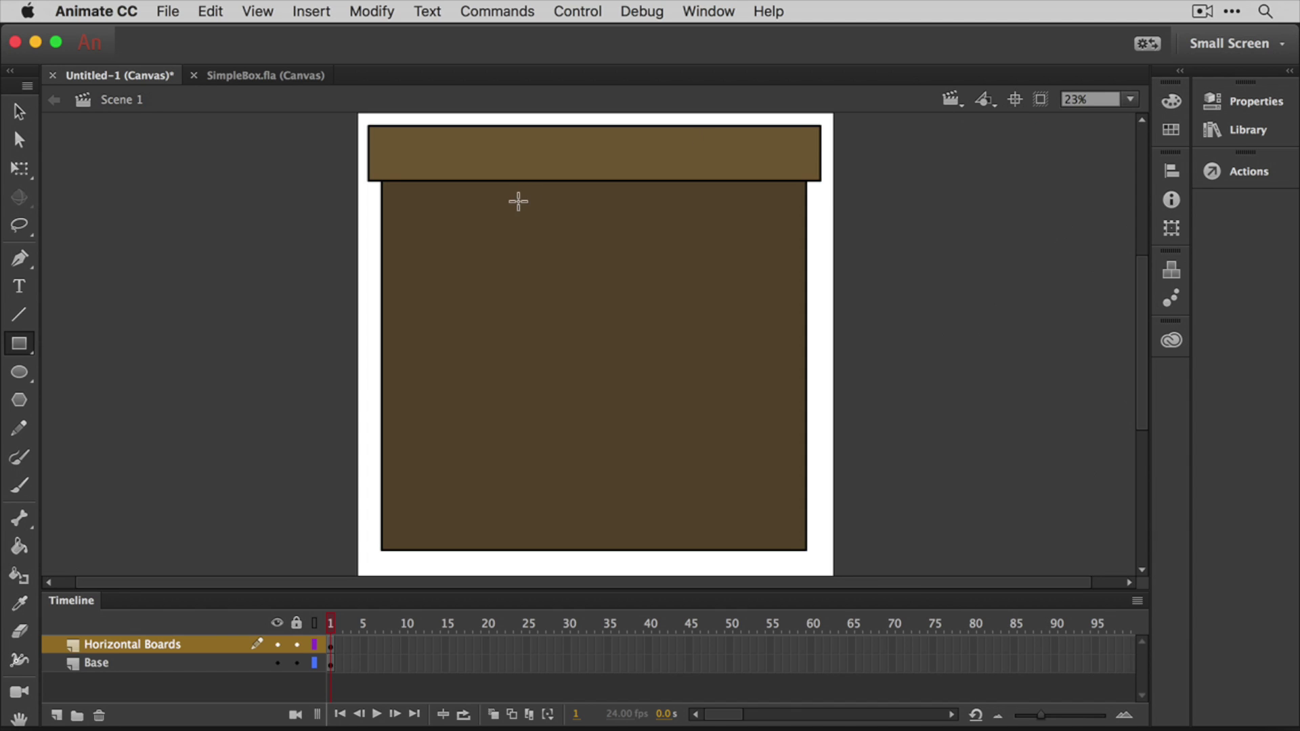
Step: Draw a small circle near the left end of the top board, with a stroke of 5 and a grayish-brown fill
{"action": "left_click", "coordinate": [25, 376]}
{"action": "left_click", "coordinate": [1259, 102]}
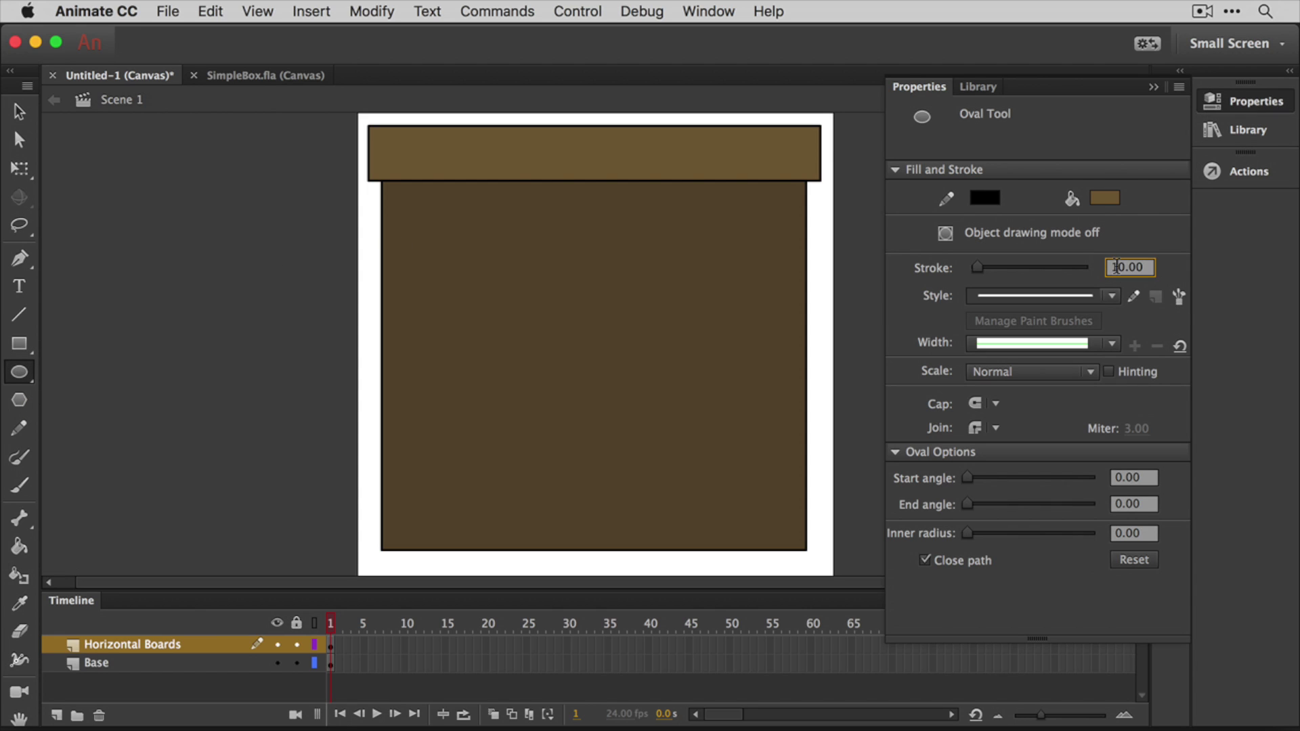
{"action": "left_click", "coordinate": [1116, 267]}
{"action": "type", "text": "1"}
{"action": "key", "text": "Return"}
{"action": "left_click", "coordinate": [1104, 197]}
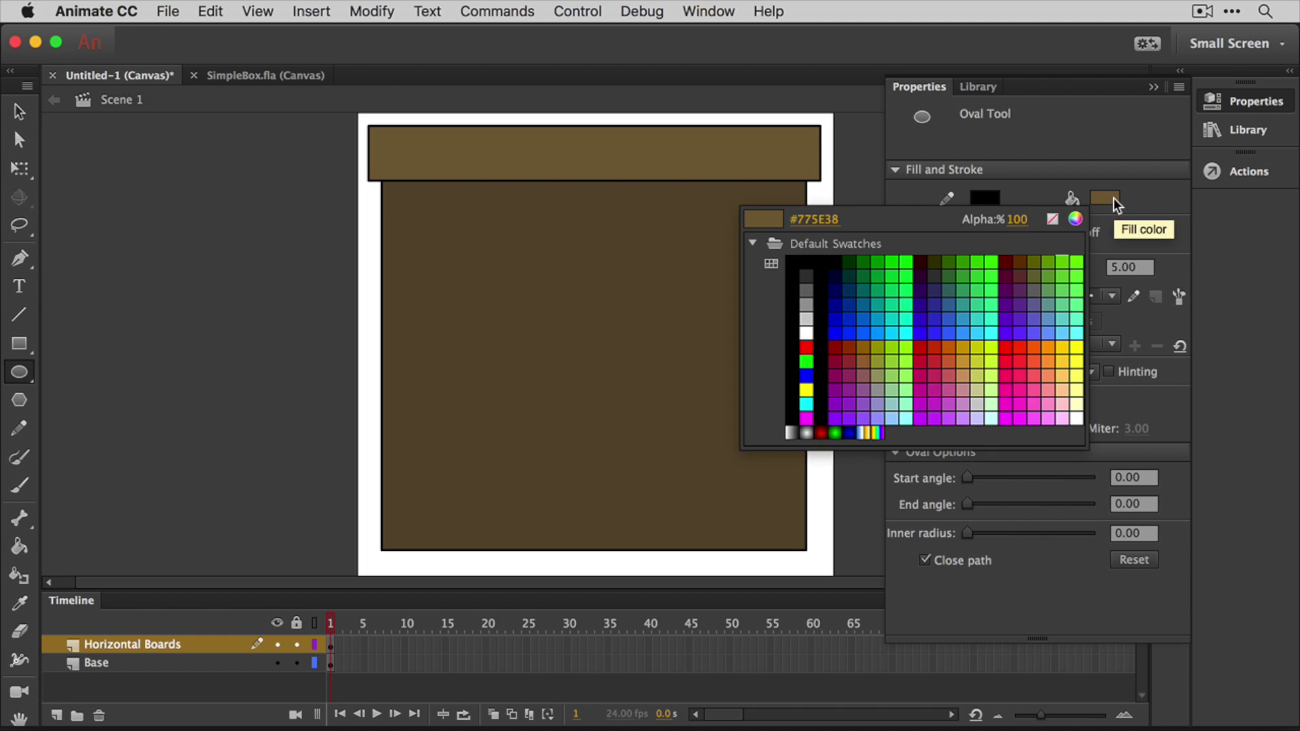
{"action": "left_click", "coordinate": [1077, 219]}
{"action": "left_click_drag", "start_coordinate": [962, 390], "coordinate": [893, 408]}
{"action": "left_click", "coordinate": [1262, 258]}
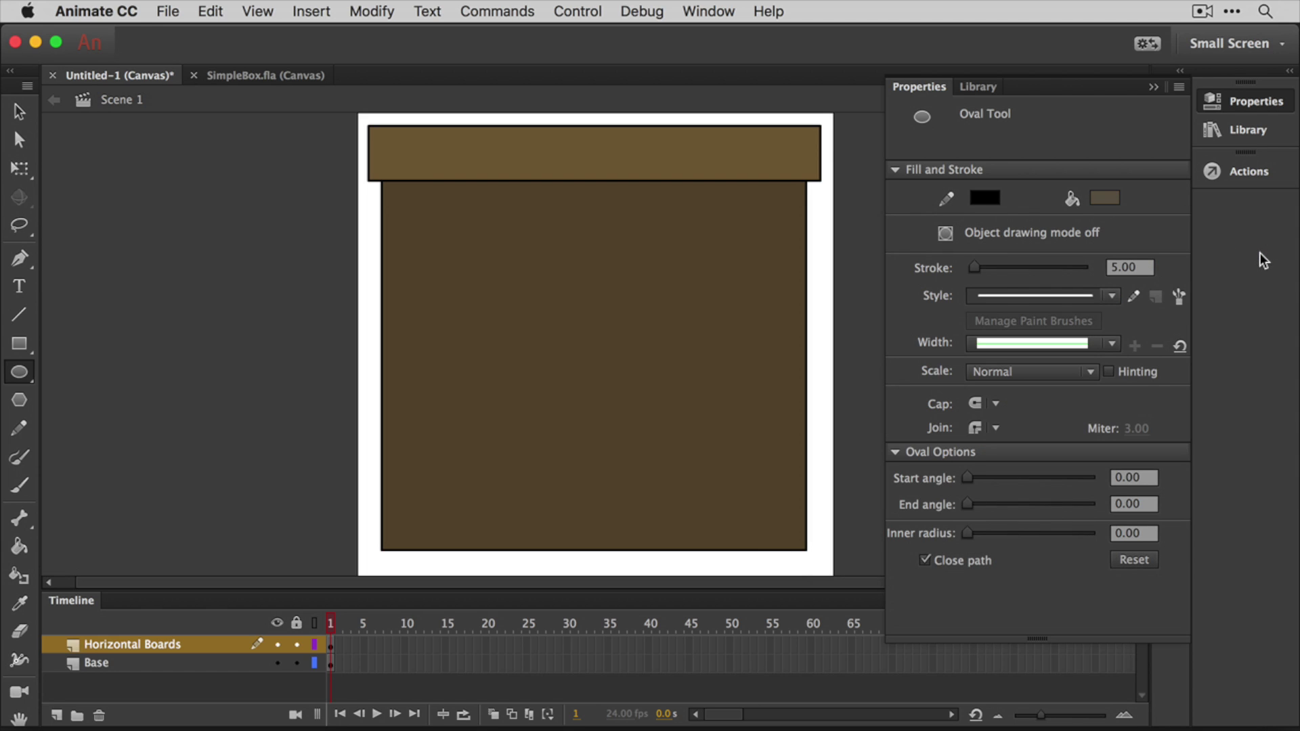
{"action": "left_click_drag", "start_coordinate": [381, 142], "coordinate": [400, 159]}
Step: Try removing the nail circle from the left end of the top board
{"action": "left_click", "coordinate": [19, 113]}
{"action": "left_click", "coordinate": [393, 154]}
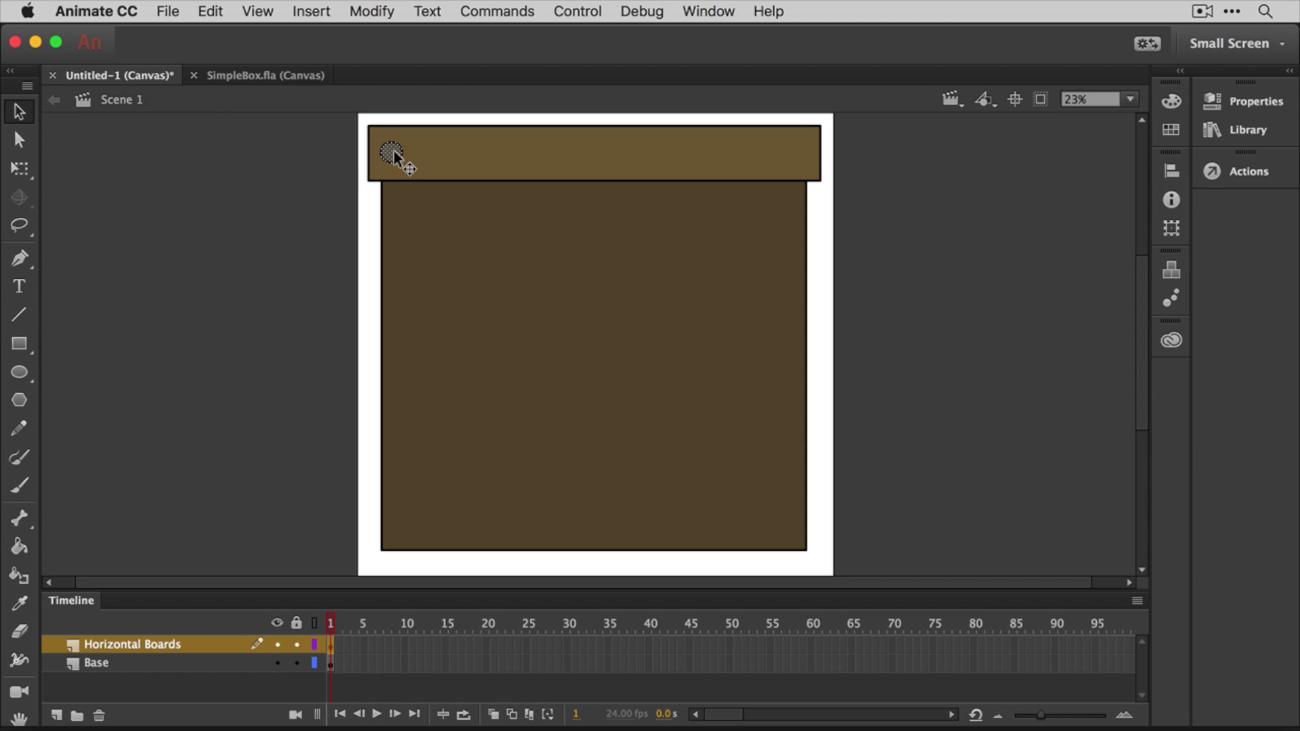
{"action": "scroll", "coordinate": [393, 154], "scroll_direction": "up", "scroll_amount": 5}
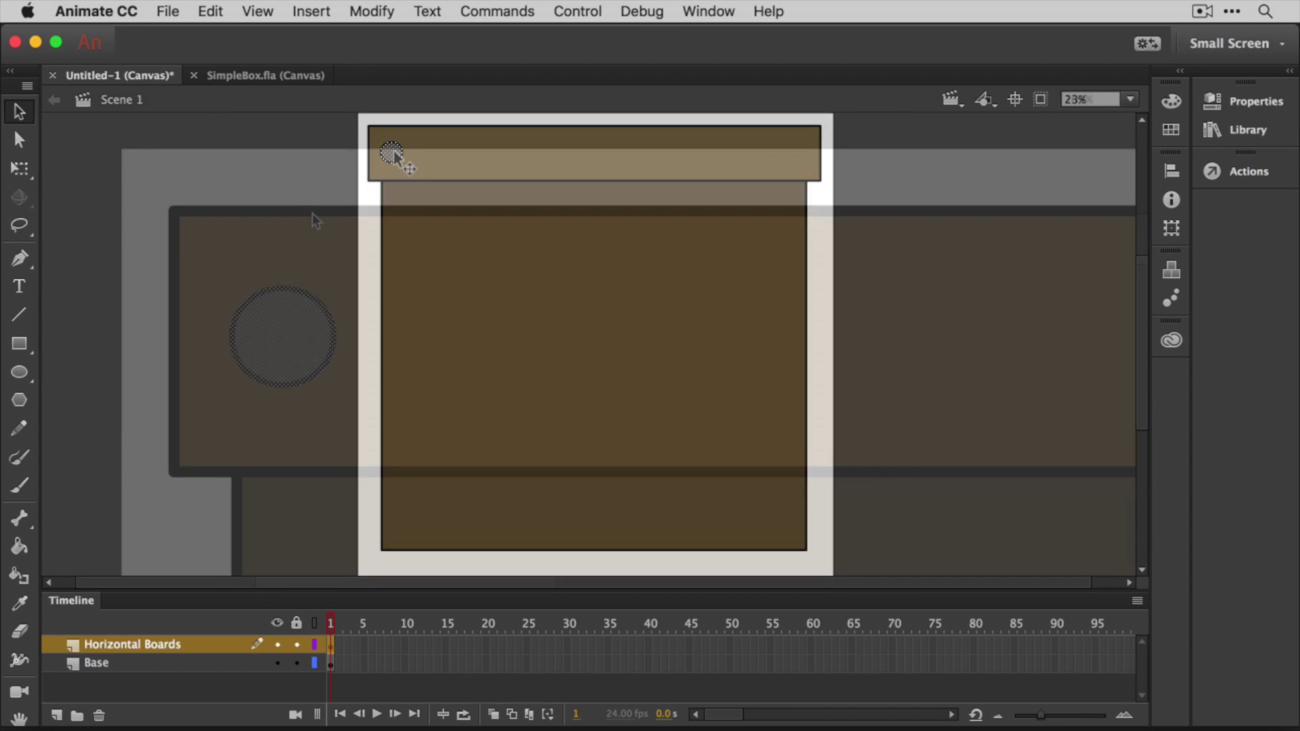
{"action": "left_click", "coordinate": [355, 380]}
{"action": "left_click", "coordinate": [300, 365]}
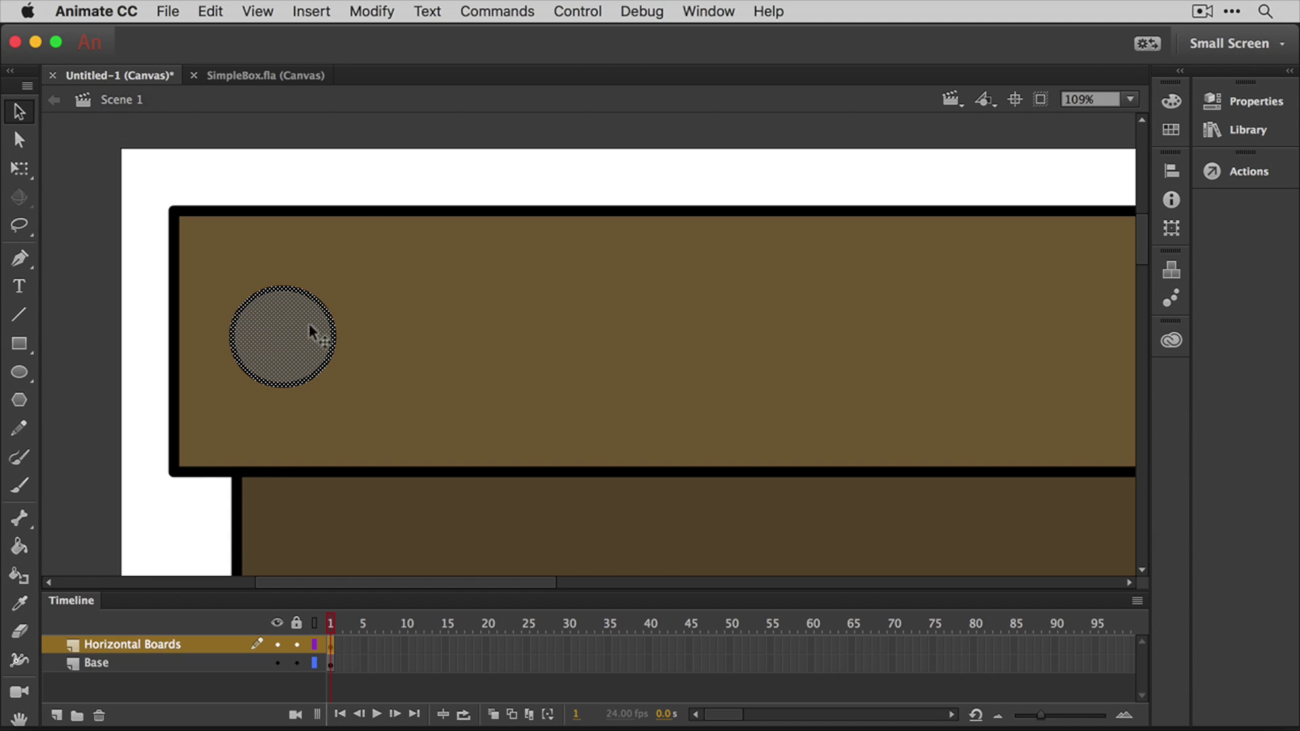
{"action": "left_click", "coordinate": [284, 349]}
{"action": "left_click", "coordinate": [19, 547]}
{"action": "left_click", "coordinate": [19, 111]}
{"action": "left_click", "coordinate": [247, 203]}
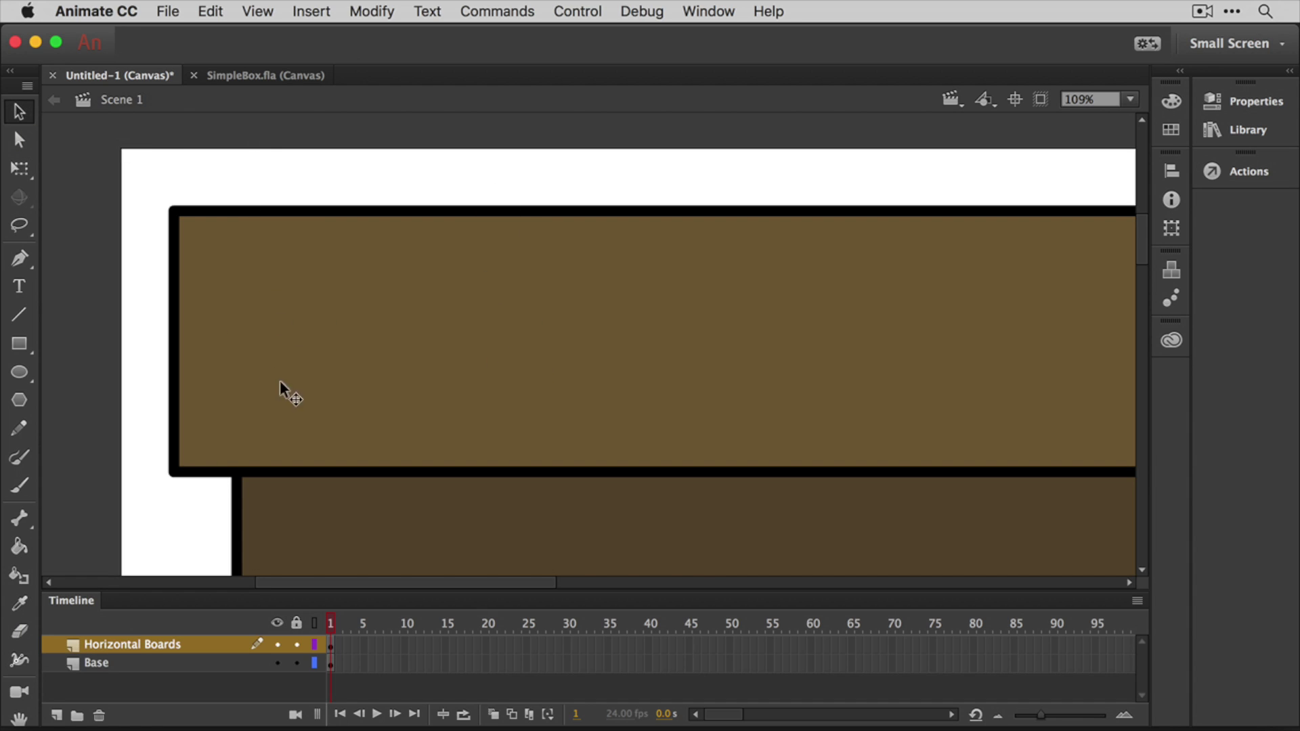
Step: Try deleting the nail circle's outline and then its fill from the top board
{"action": "left_click", "coordinate": [271, 318]}
{"action": "left_click", "coordinate": [349, 174]}
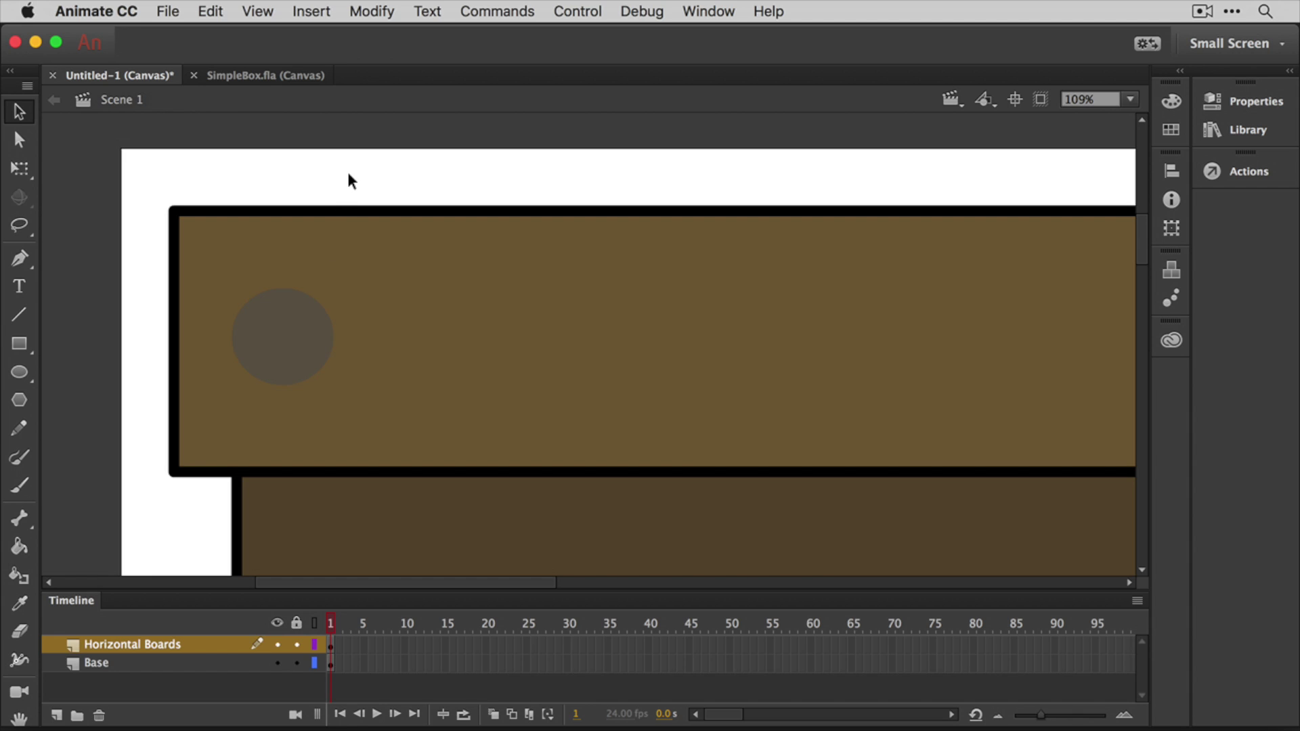
{"action": "left_click", "coordinate": [311, 363]}
{"action": "key", "text": "Delete"}
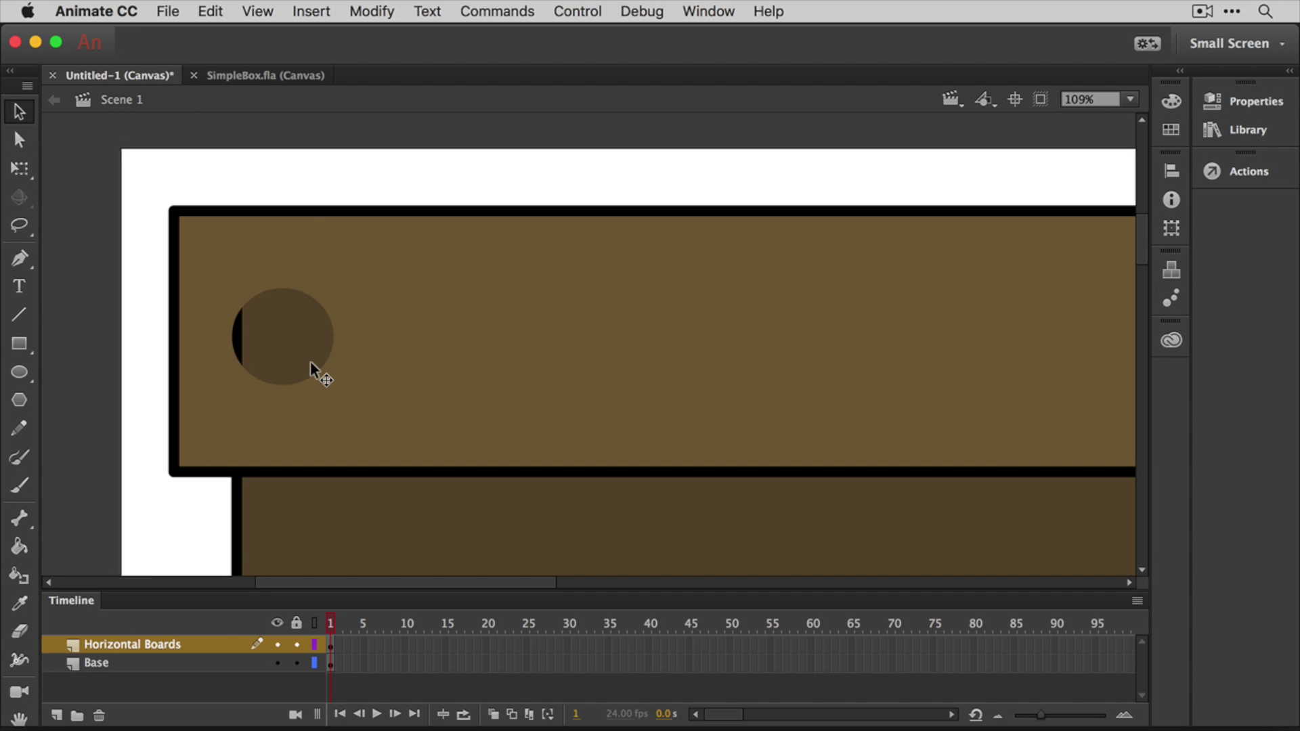
{"action": "left_click", "coordinate": [287, 331]}
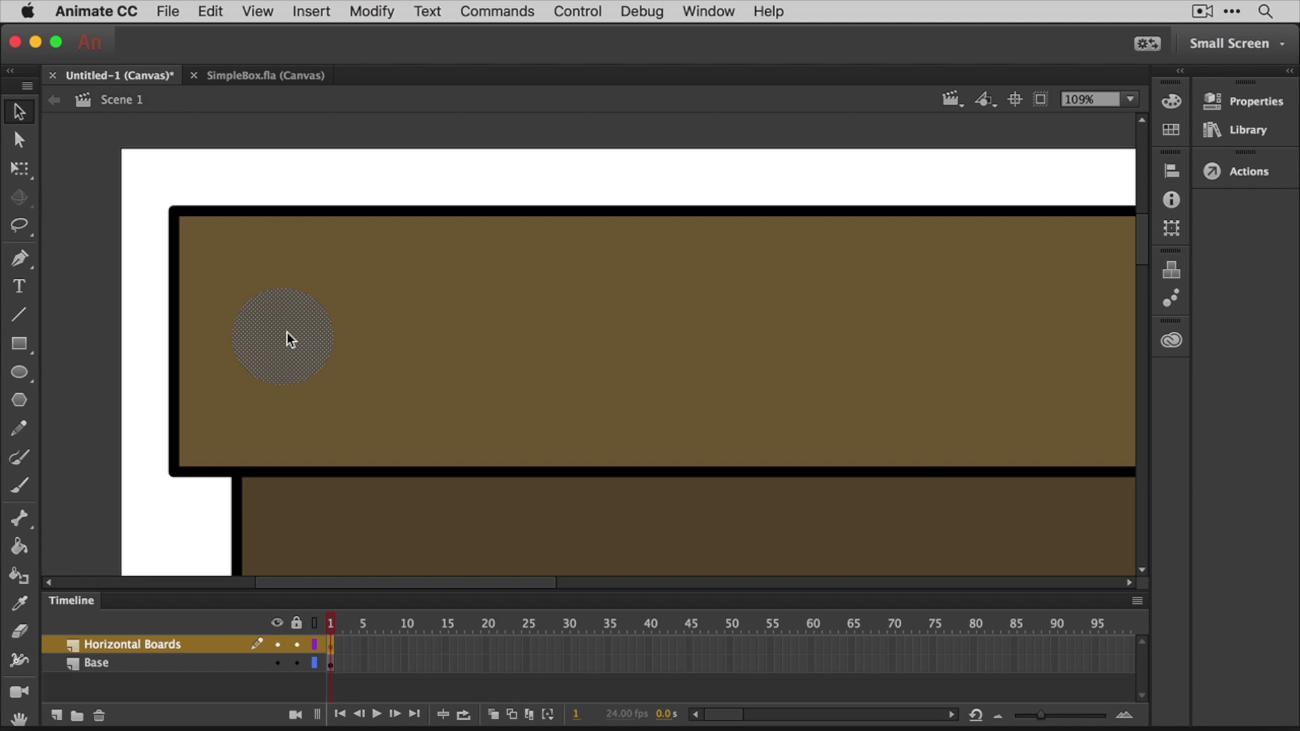
Step: Copy the nail circle with its outline and place the duplicate near the right end of the top board
{"action": "double_click", "coordinate": [286, 331]}
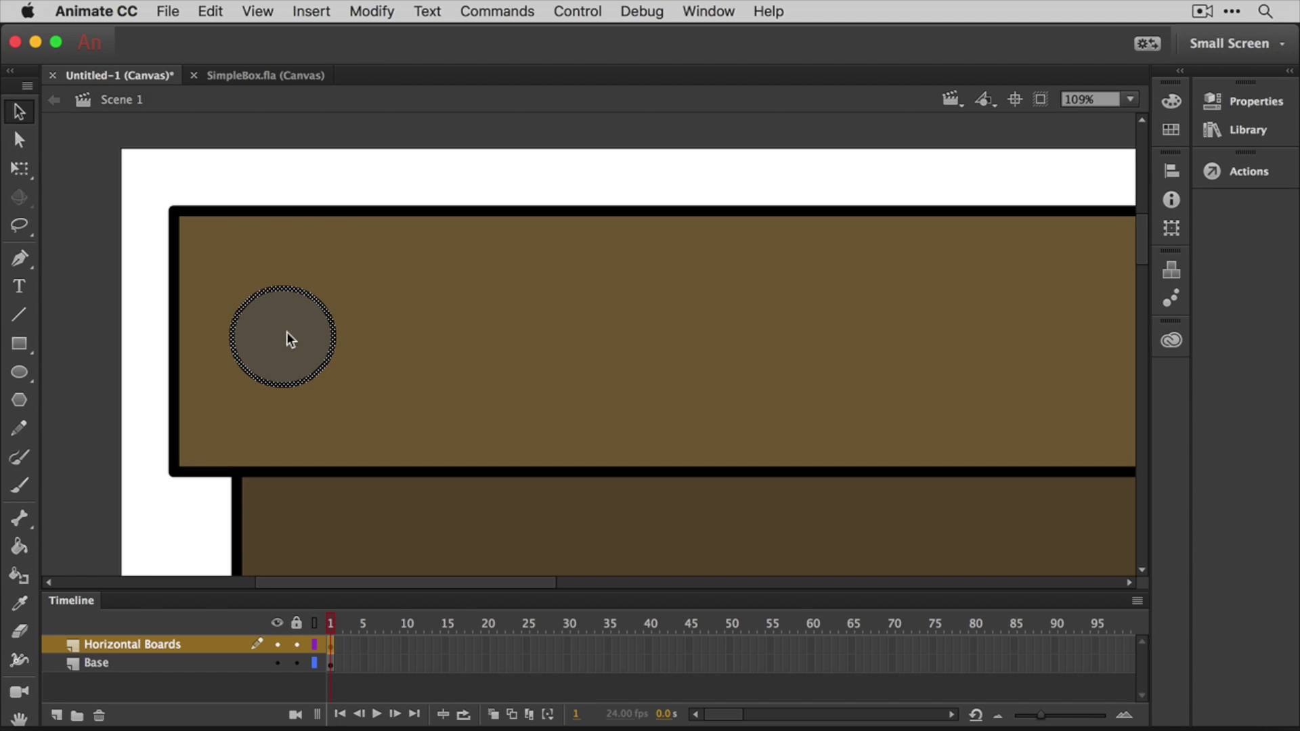
{"action": "right_click", "coordinate": [298, 337]}
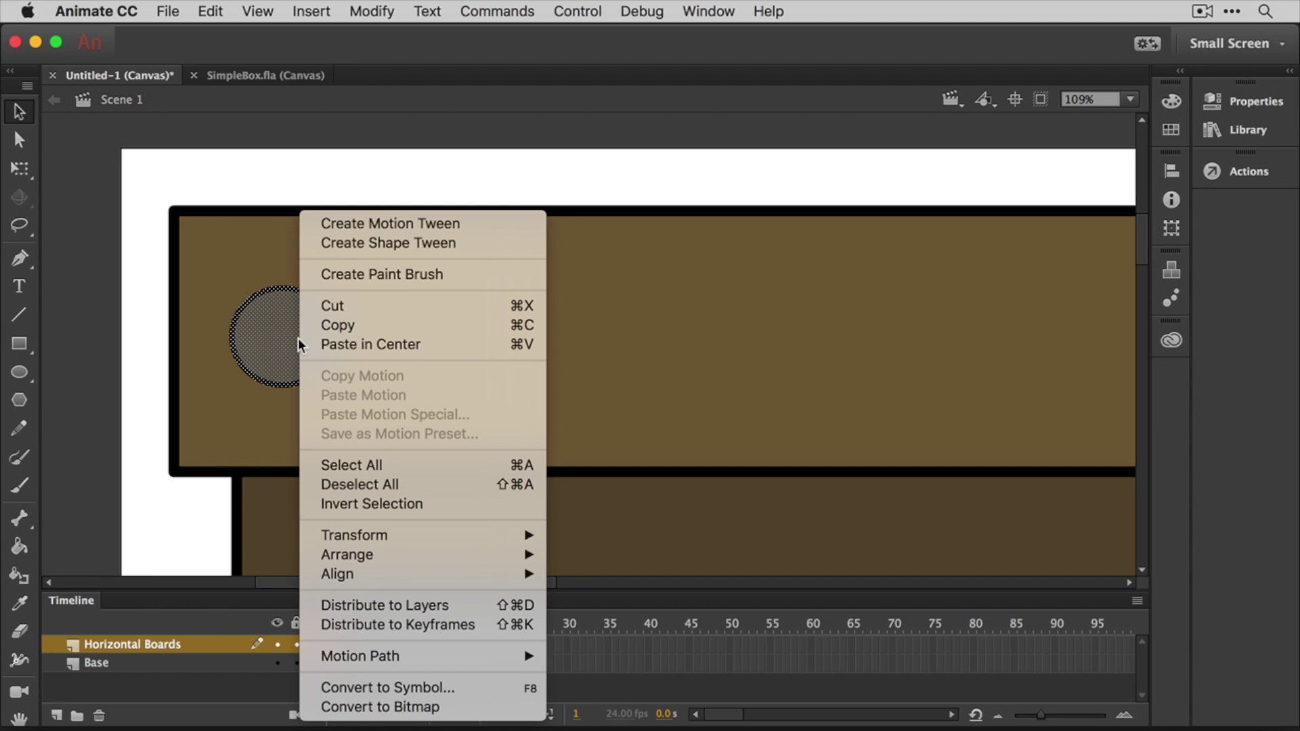
{"action": "left_click", "coordinate": [372, 331]}
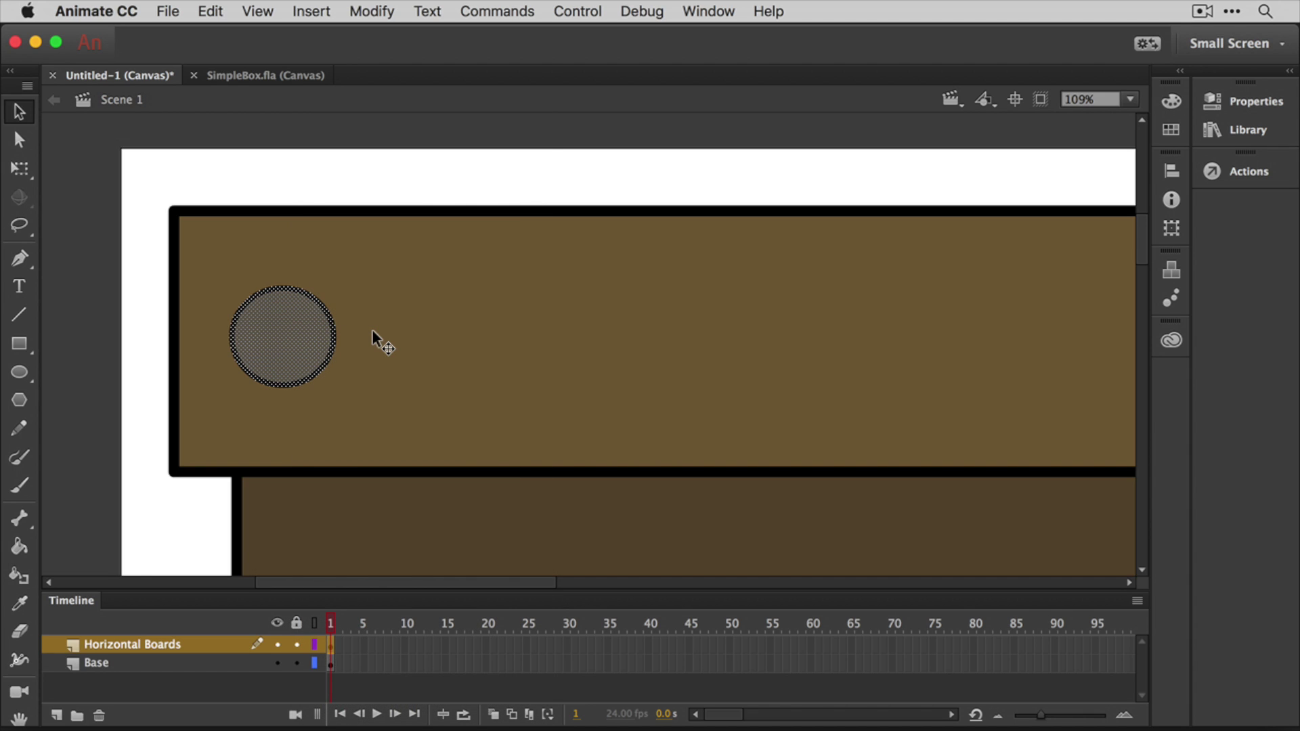
{"action": "left_click", "coordinate": [372, 332]}
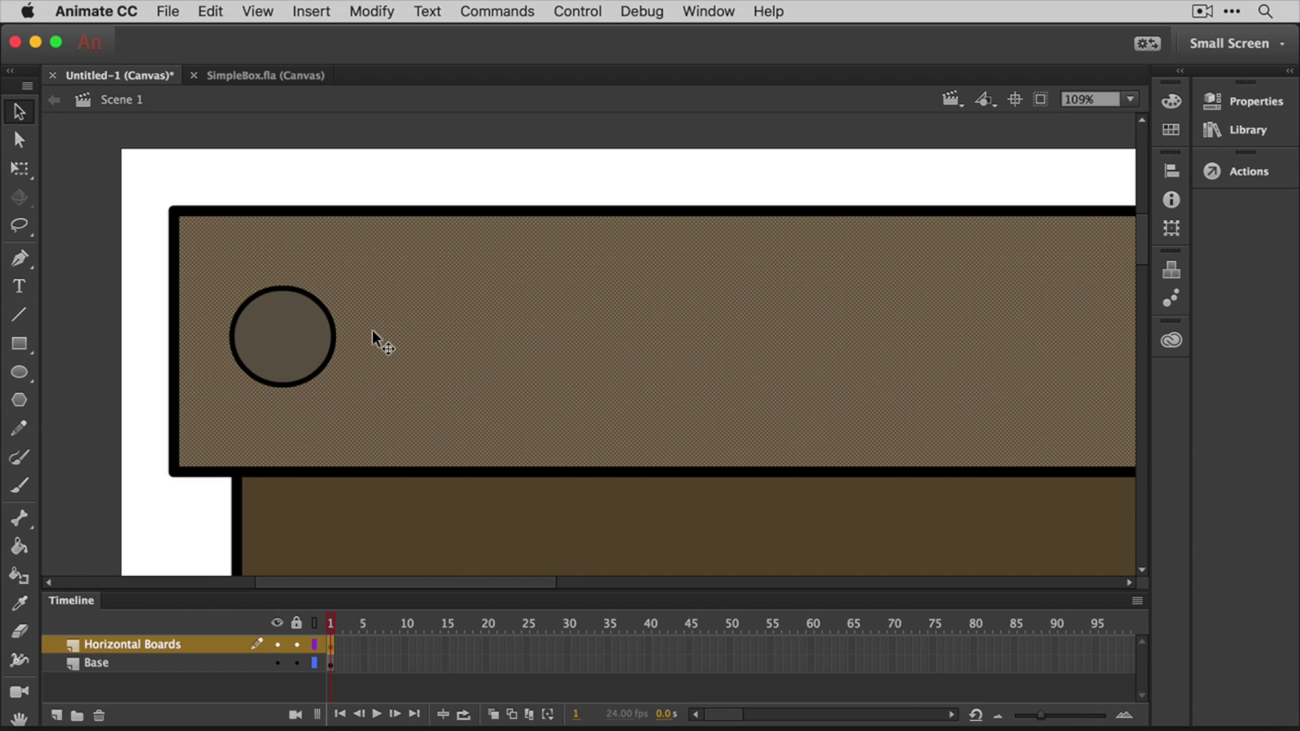
{"action": "key", "text": "super+v"}
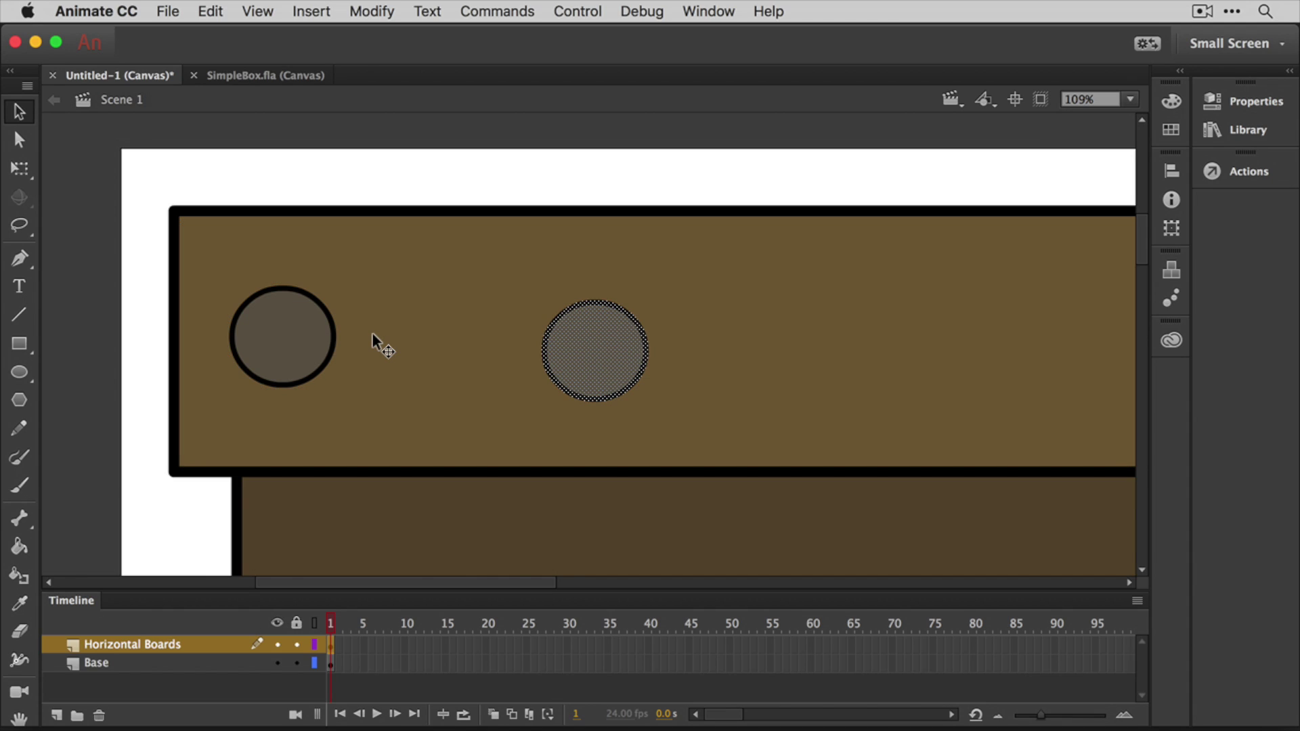
{"action": "scroll", "coordinate": [372, 335], "scroll_direction": "down", "scroll_amount": 5}
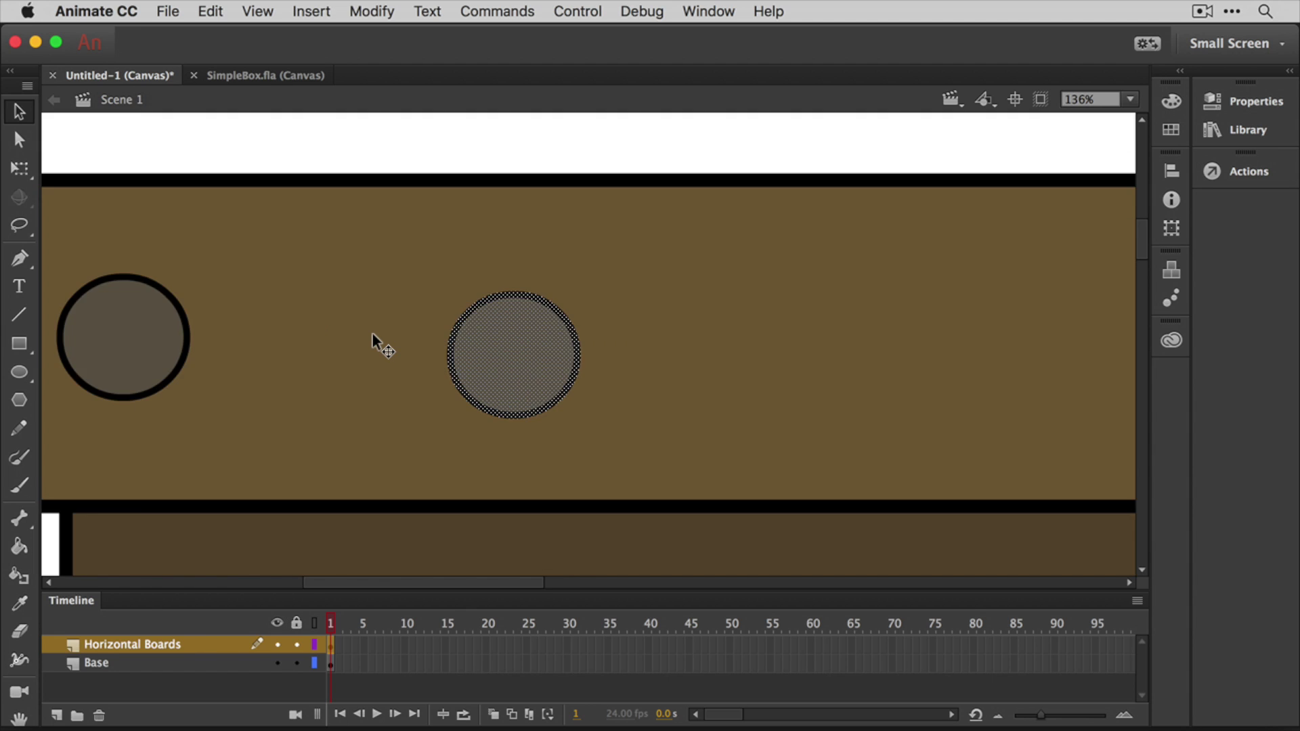
{"action": "left_click_drag", "start_coordinate": [409, 345], "coordinate": [1084, 337]}
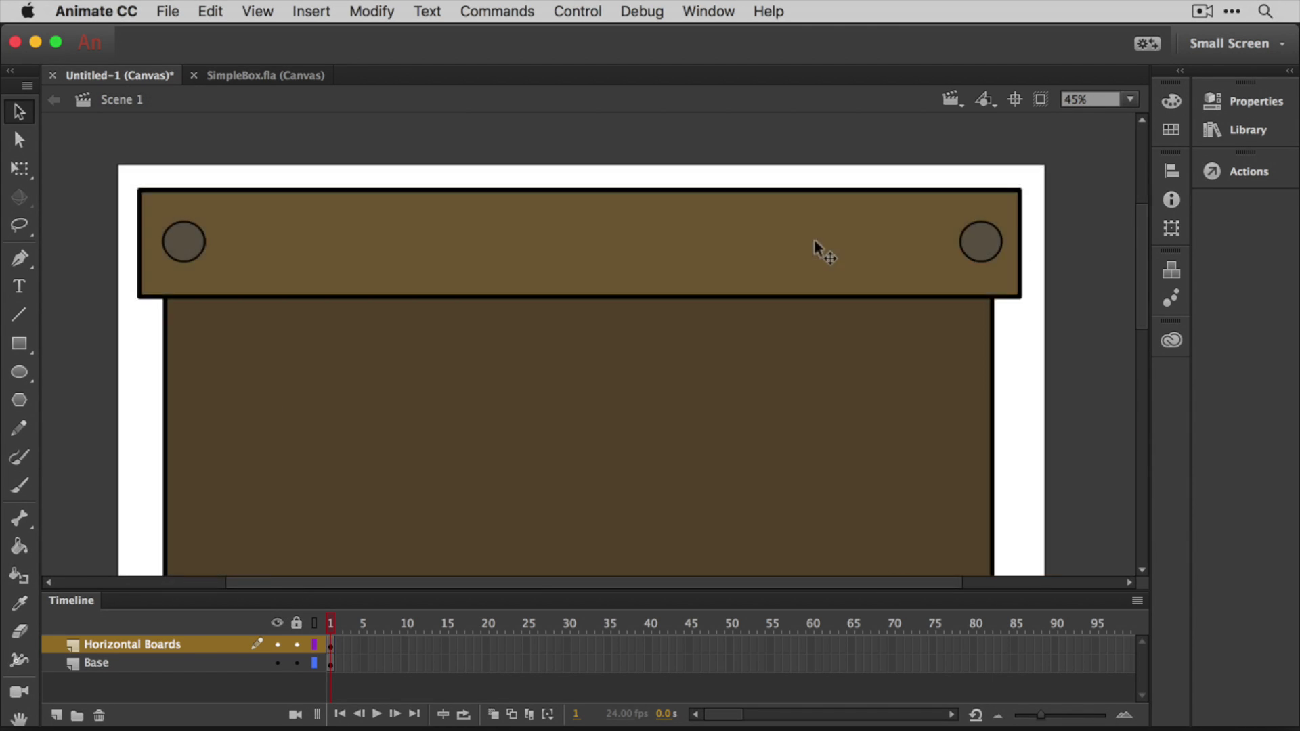
Step: Duplicate the top board with its two nails and place the copy across the bottom of the base
{"action": "double_click", "coordinate": [815, 244]}
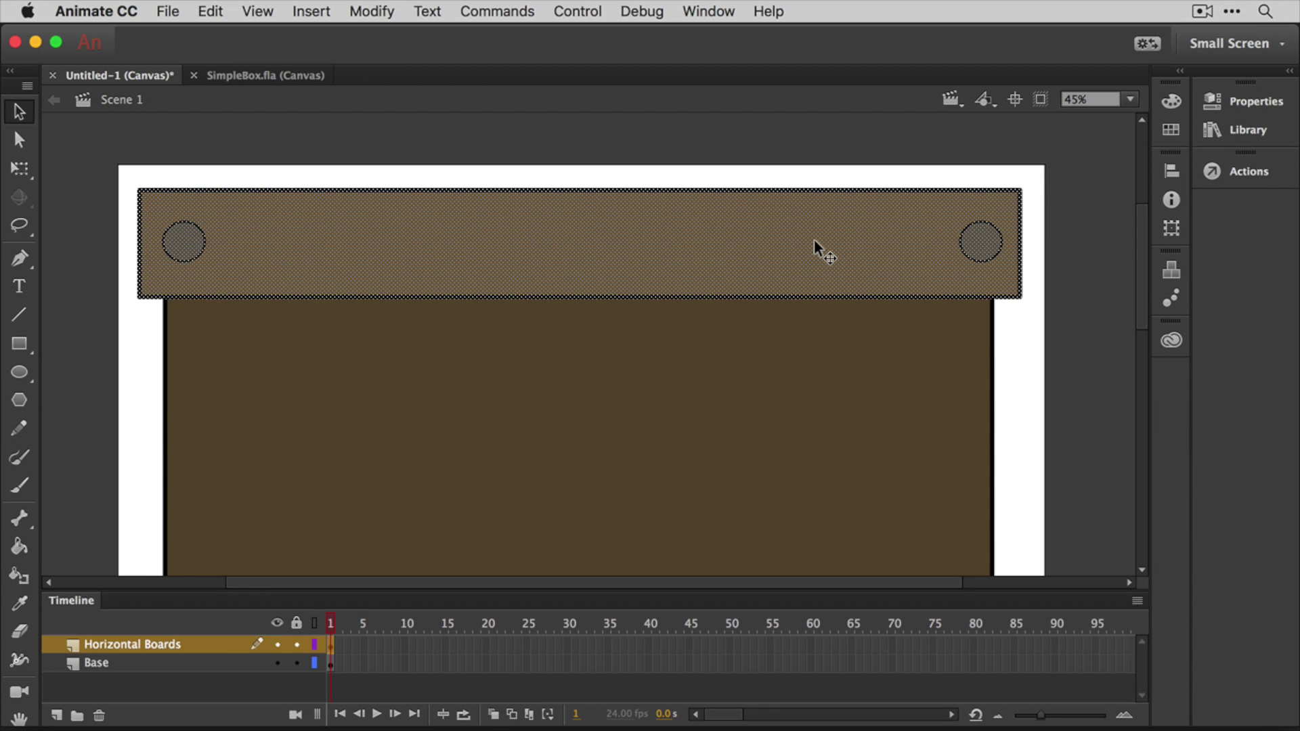
{"action": "key", "text": "super+v"}
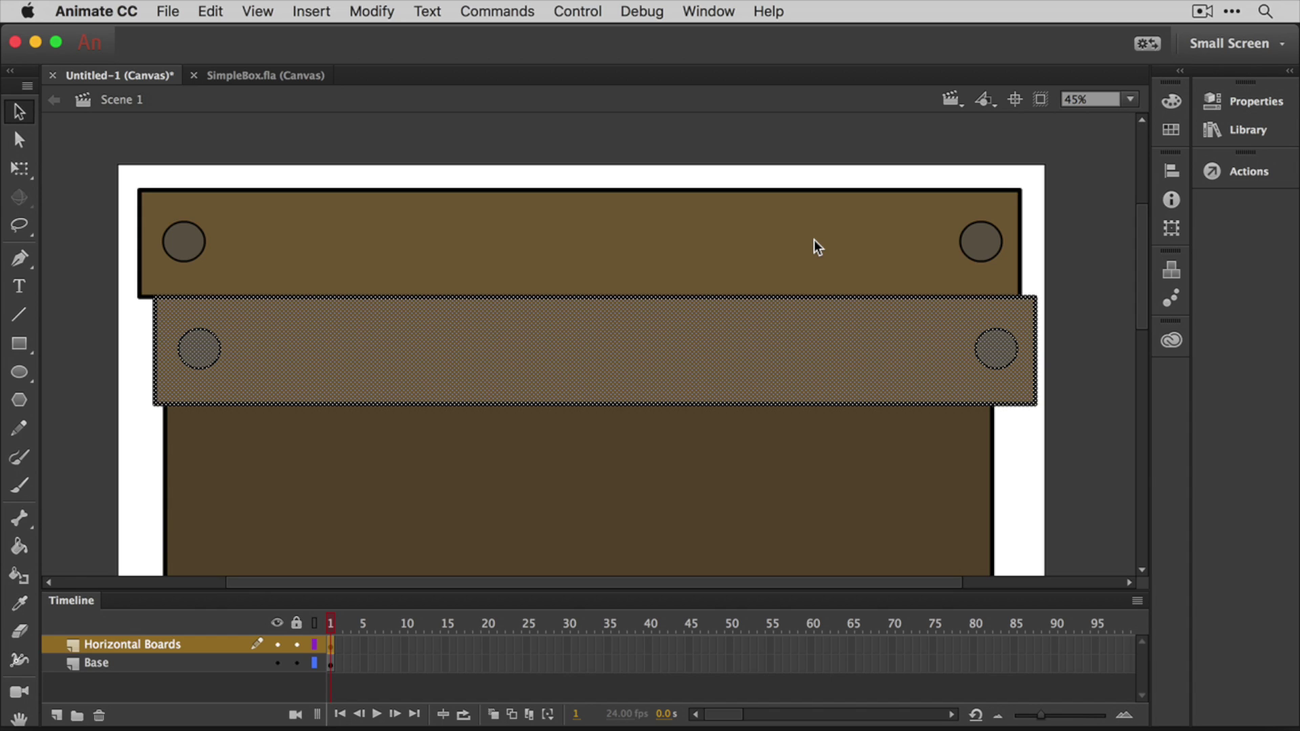
{"action": "left_click", "coordinate": [1132, 103]}
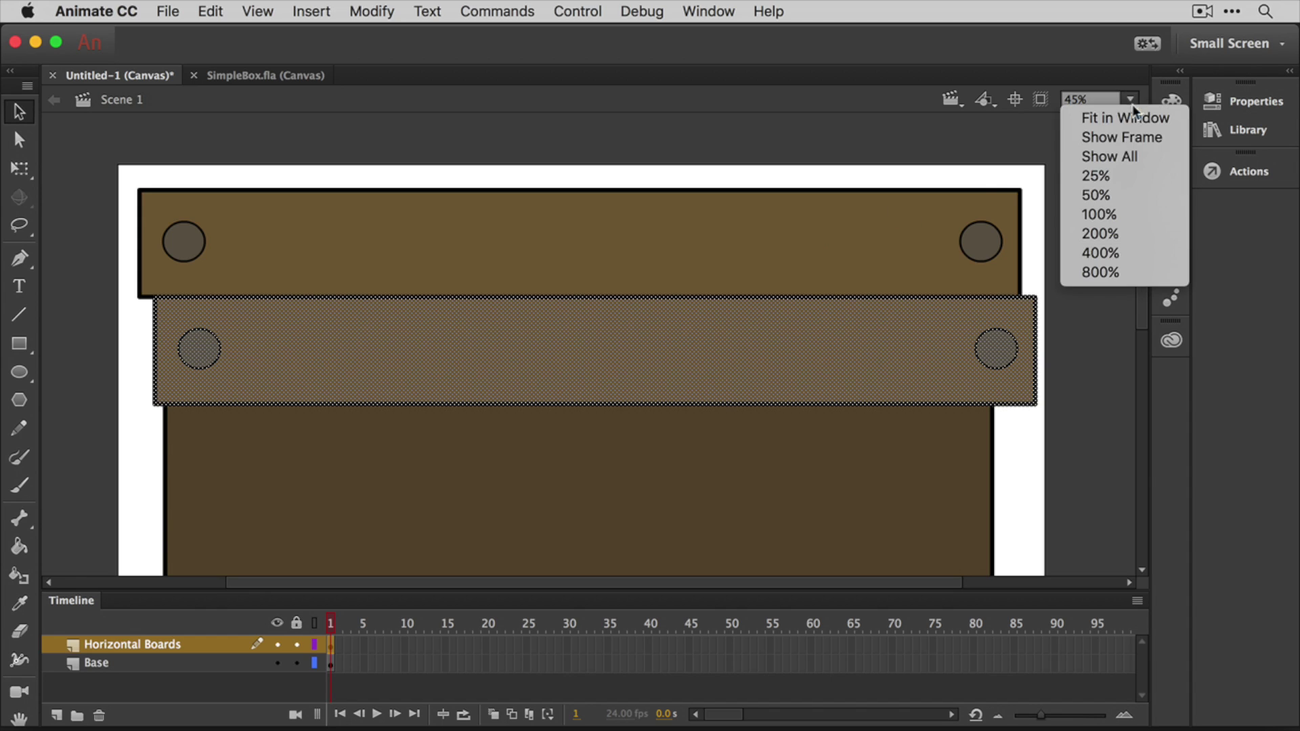
{"action": "left_click", "coordinate": [1122, 154]}
{"action": "left_click_drag", "start_coordinate": [656, 213], "coordinate": [644, 556]}
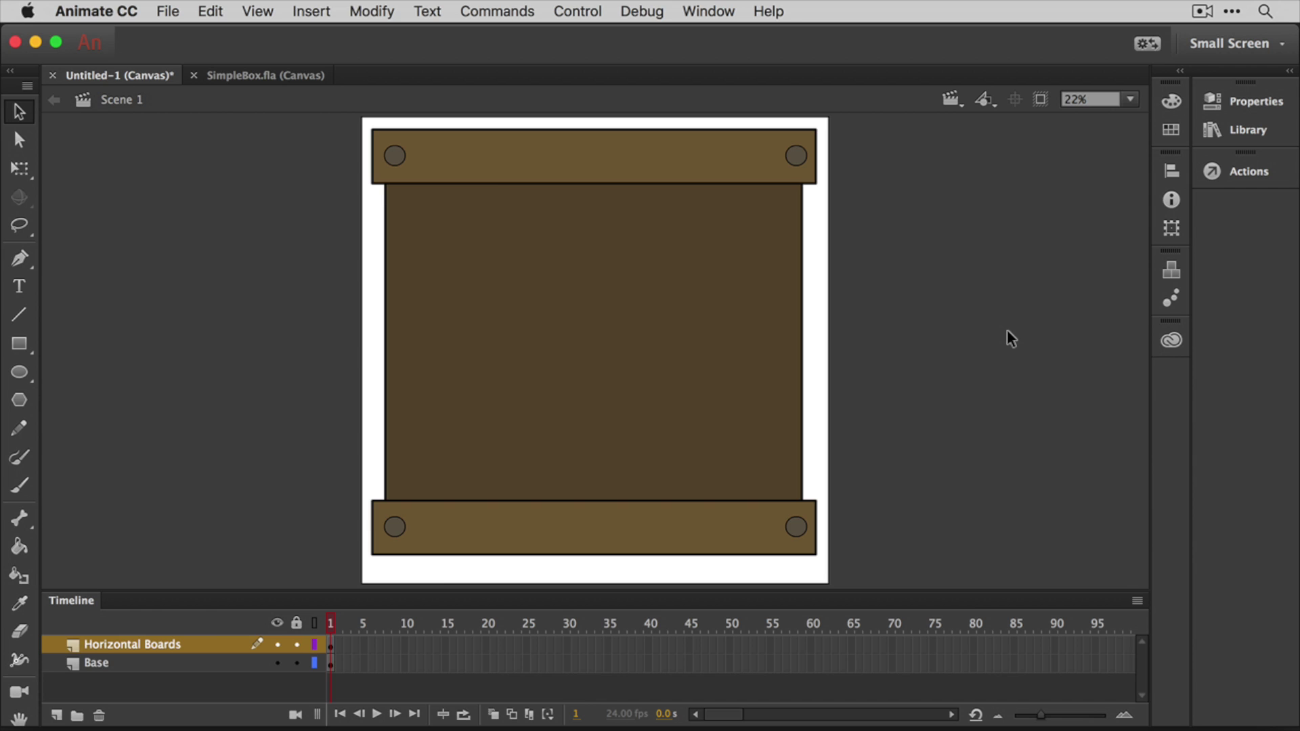
Step: Move the base and both horizontal boards down together so the crate is vertically centred on the stage
{"action": "left_click_drag", "start_coordinate": [332, 123], "coordinate": [873, 574]}
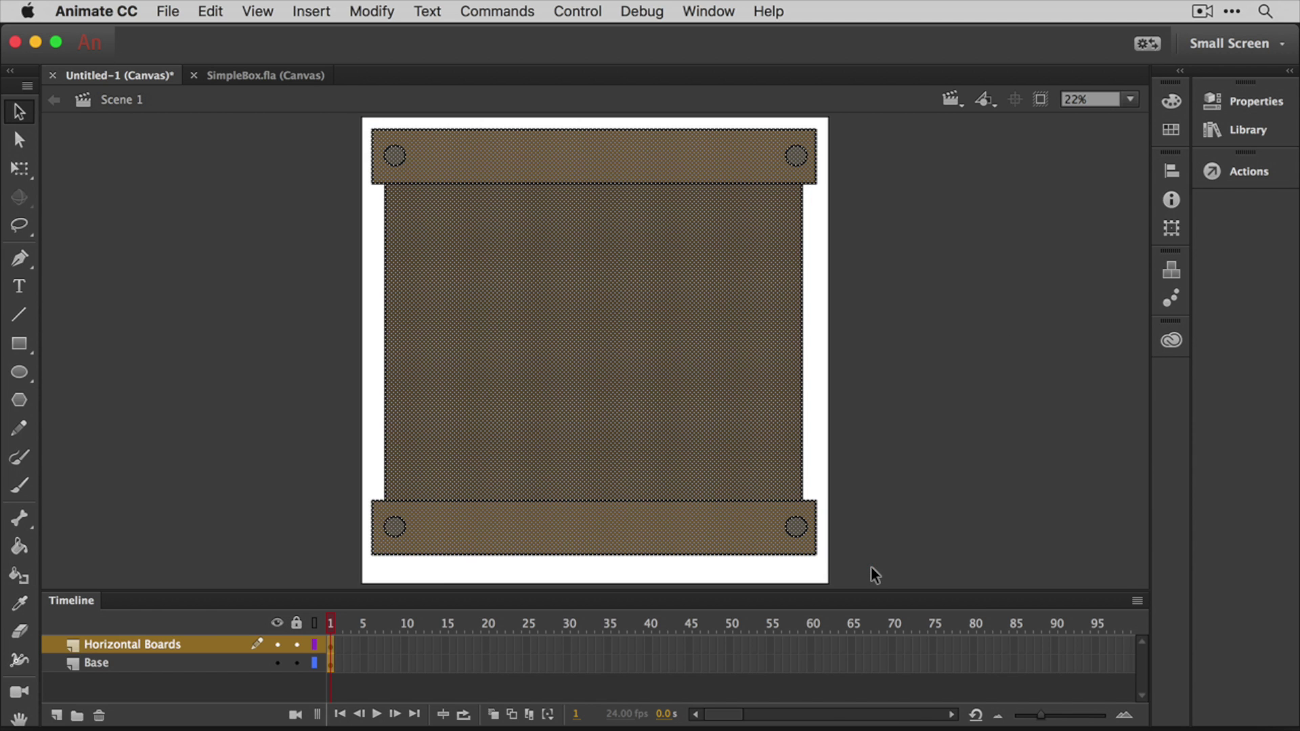
{"action": "key", "text": "shift+Down"}
{"action": "key", "text": "shift+Down"}
{"action": "key", "text": "shift+Down"}
{"action": "key", "text": "shift+Down"}
{"action": "key", "text": "shift+Down"}
{"action": "key", "text": "shift+Down"}
{"action": "key", "text": "shift+Down"}
{"action": "key", "text": "ctrl+y"}
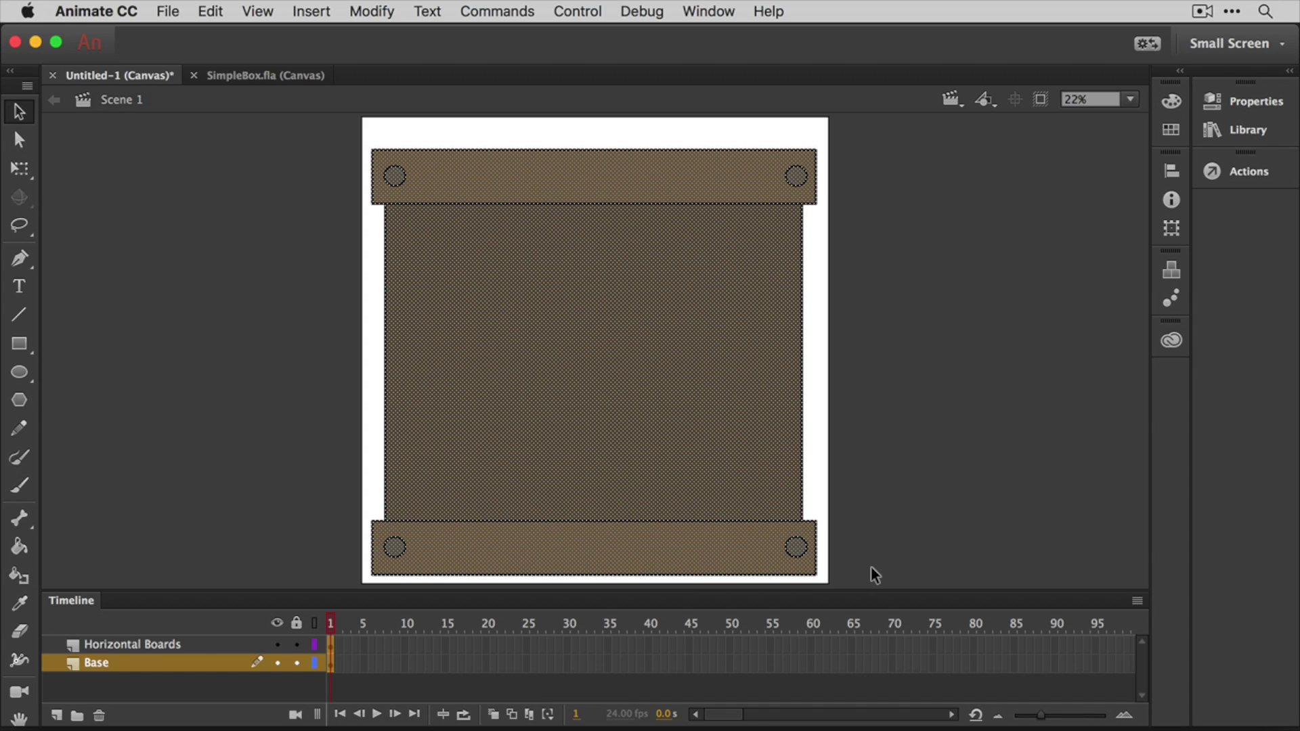
{"action": "key", "text": "ctrl+z"}
{"action": "left_click", "coordinate": [871, 567]}
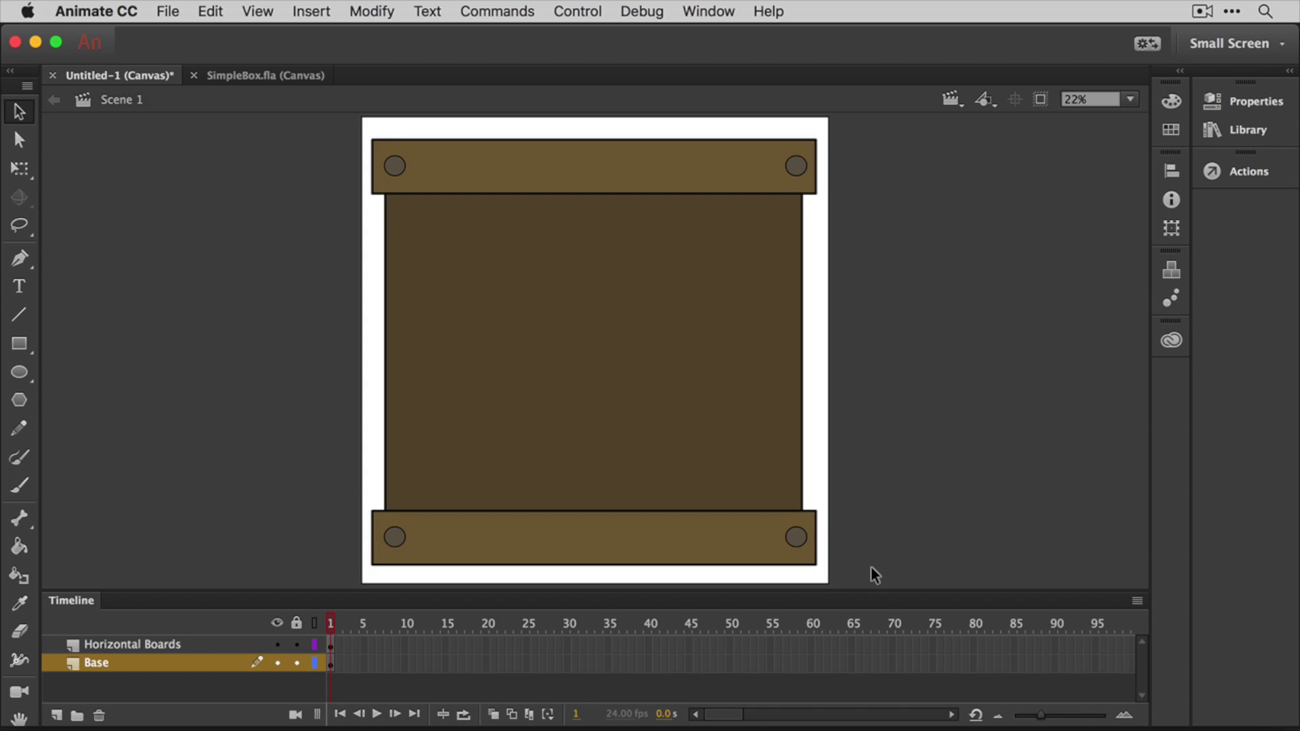
Step: Add a layer between Base and Horizontal Boards and name it Vertical Boards
{"action": "left_click", "coordinate": [56, 716]}
{"action": "double_click", "coordinate": [112, 664]}
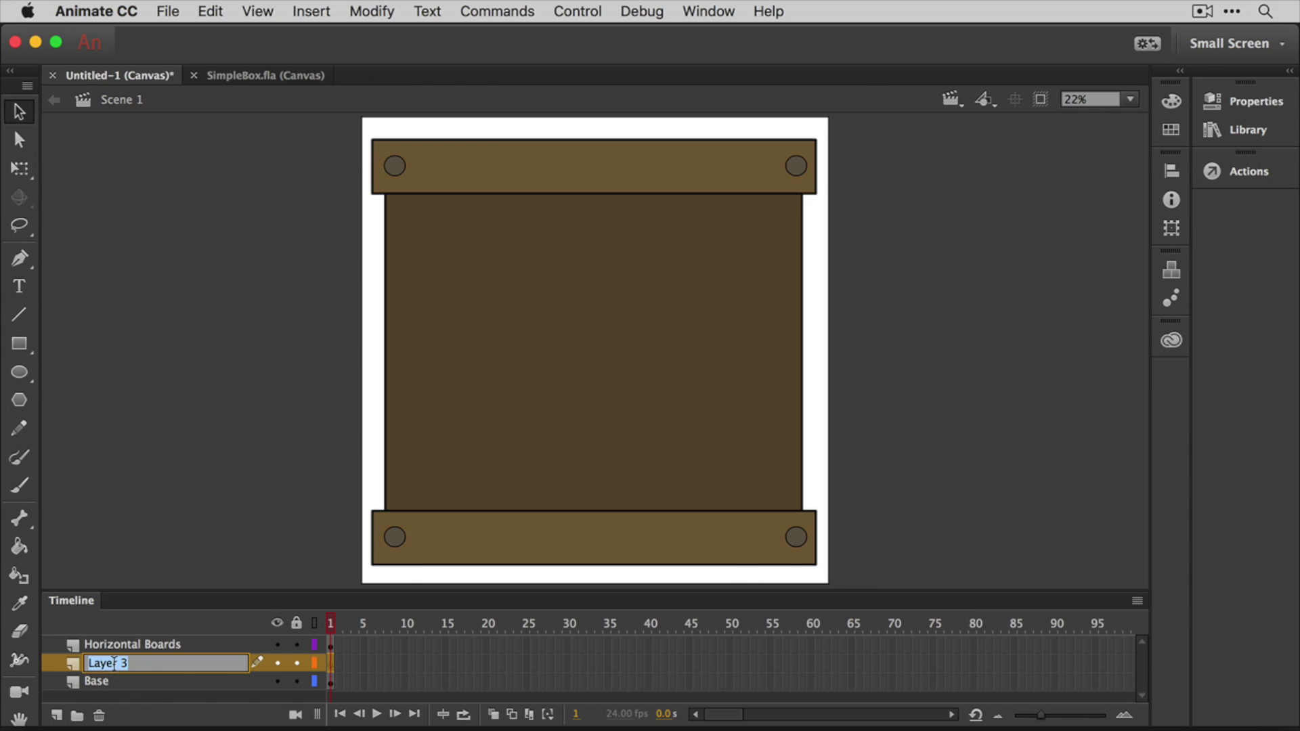
{"action": "type", "text": "Vertical Boards"}
{"action": "key", "text": "Return"}
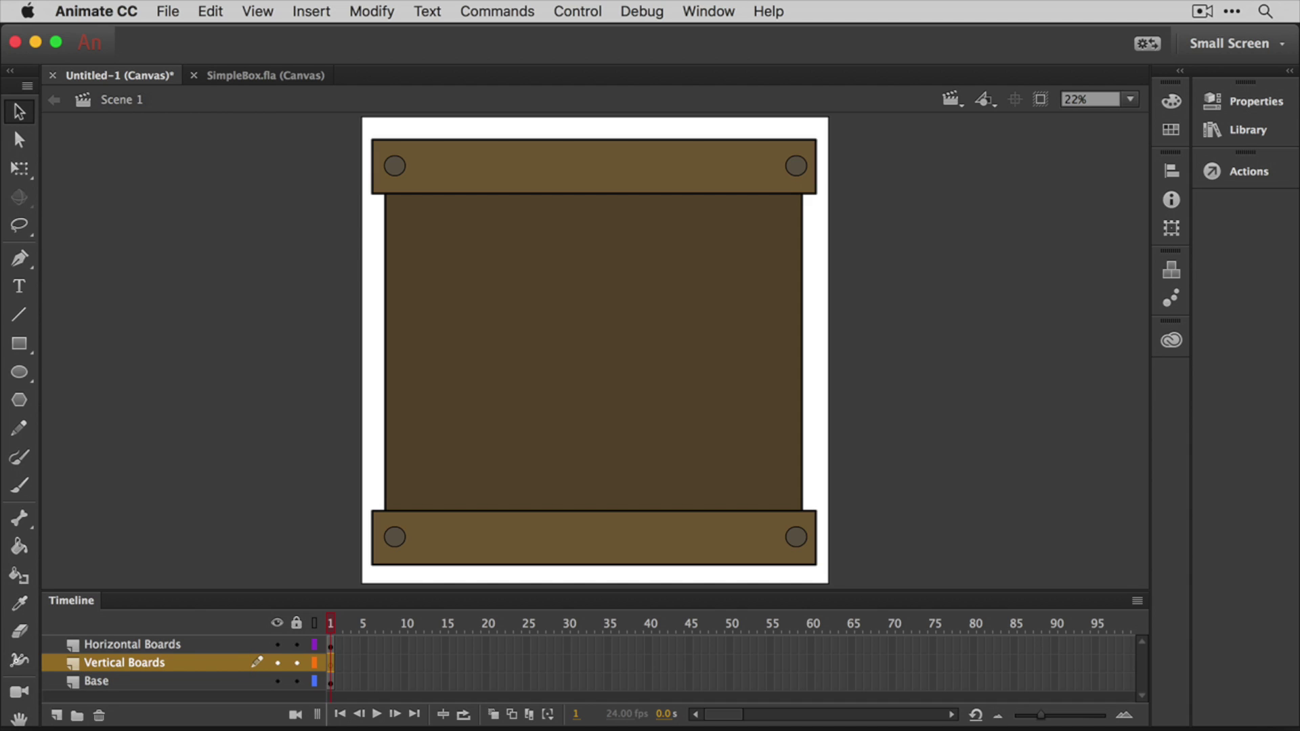
Step: Draw a tall board along the base's left edge and duplicate it to make five vertical boards spaced across the base
{"action": "left_click", "coordinate": [23, 346]}
{"action": "left_click", "coordinate": [1254, 101]}
{"action": "left_click", "coordinate": [1253, 101]}
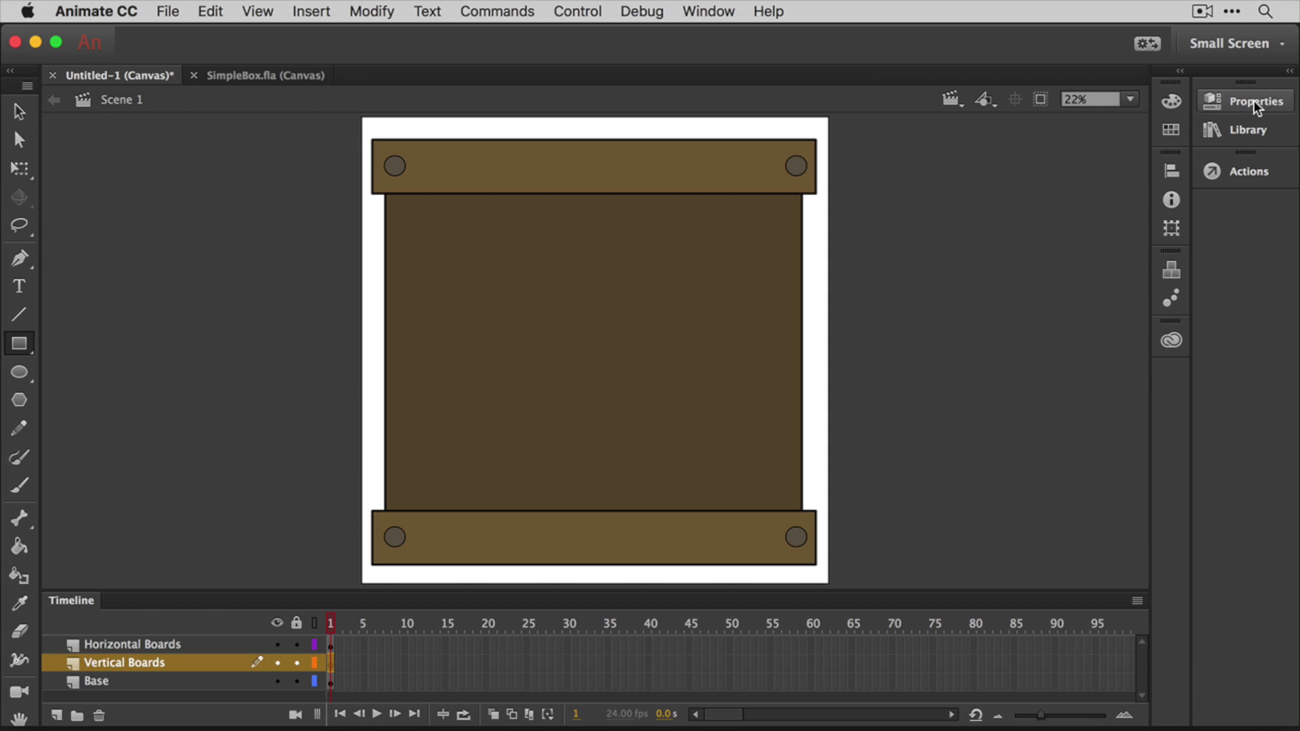
{"action": "left_click_drag", "start_coordinate": [383, 168], "coordinate": [441, 538]}
{"action": "key", "text": "v"}
{"action": "left_click_drag", "start_coordinate": [413, 359], "coordinate": [803, 356]}
{"action": "left_click", "coordinate": [888, 383]}
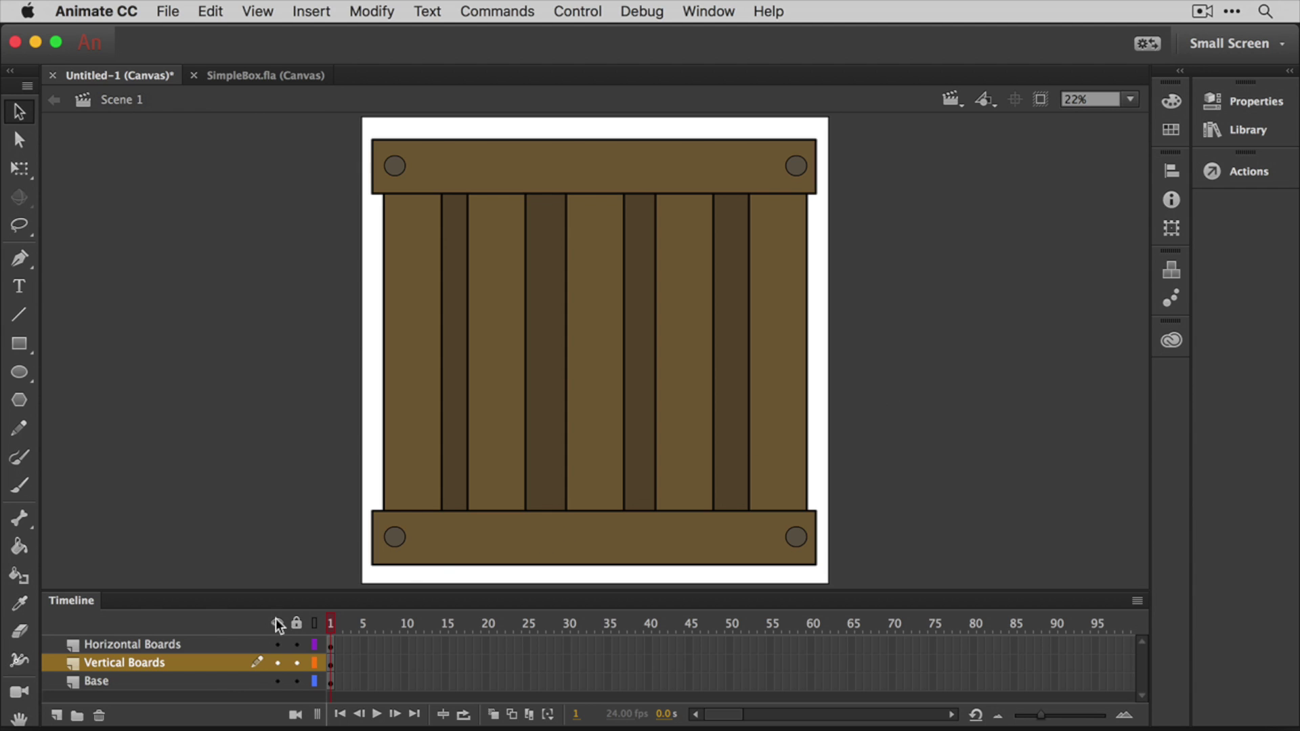
Step: Add a layer above Vertical Boards and name it Cross Board 1
{"action": "mouse_move", "coordinate": [219, 669]}
{"action": "left_mouse_down"}
{"action": "mouse_move", "coordinate": [226, 641]}
{"action": "mouse_move", "coordinate": [222, 651]}
{"action": "left_mouse_up"}
{"action": "left_click_drag", "start_coordinate": [222, 666], "coordinate": [222, 667]}
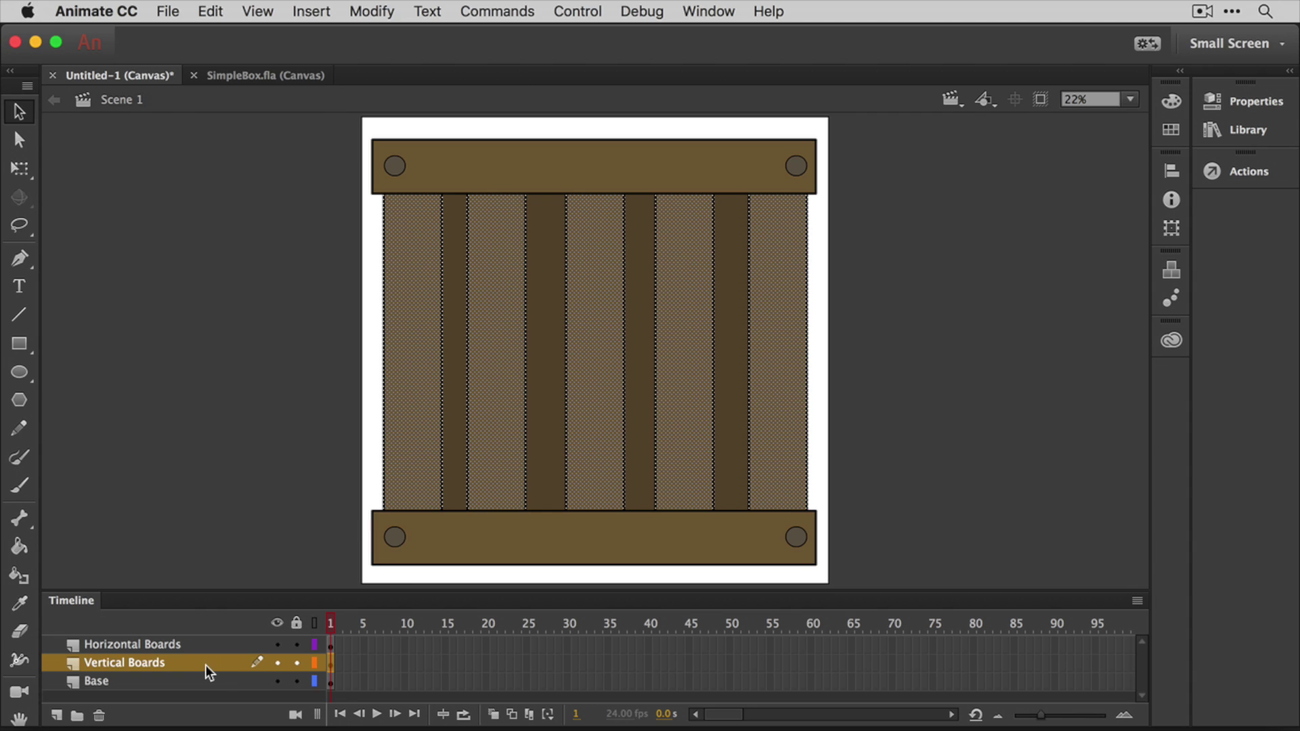
{"action": "left_click", "coordinate": [57, 716]}
{"action": "double_click", "coordinate": [122, 666]}
{"action": "type", "text": "Cross Board 1"}
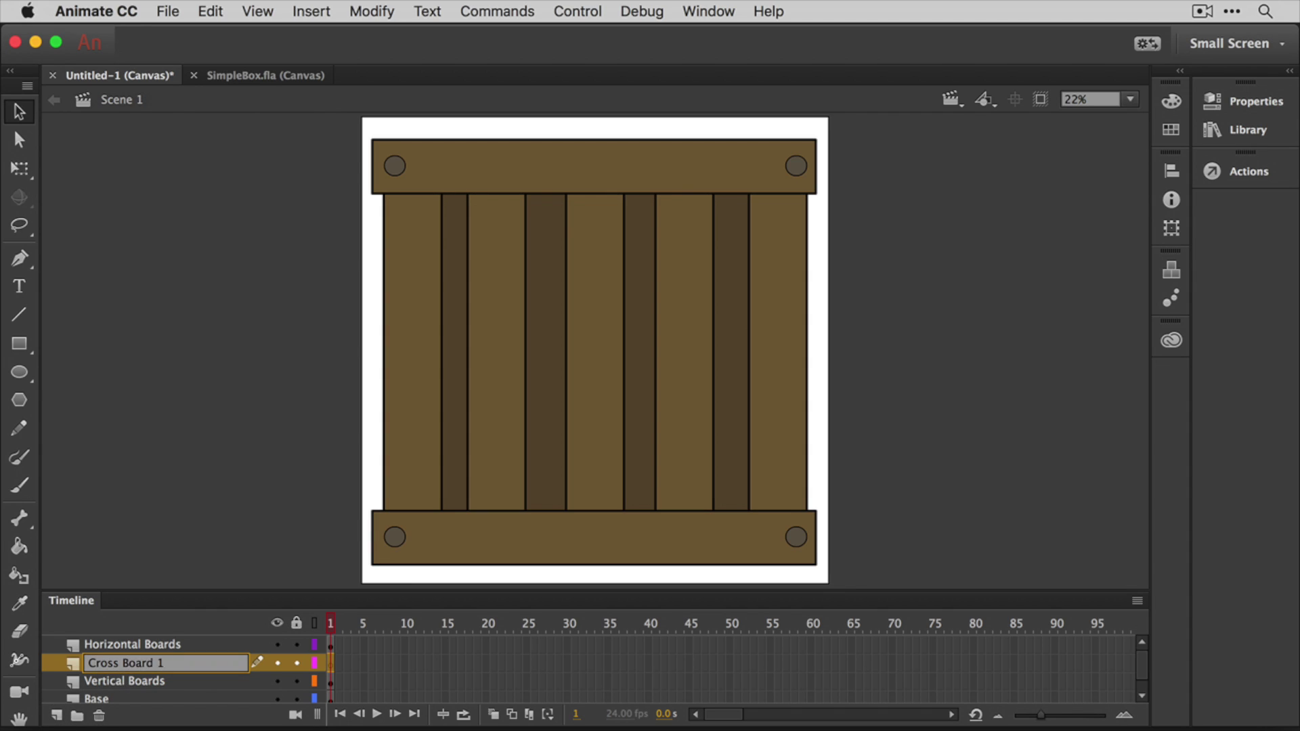
{"action": "key", "text": "Return"}
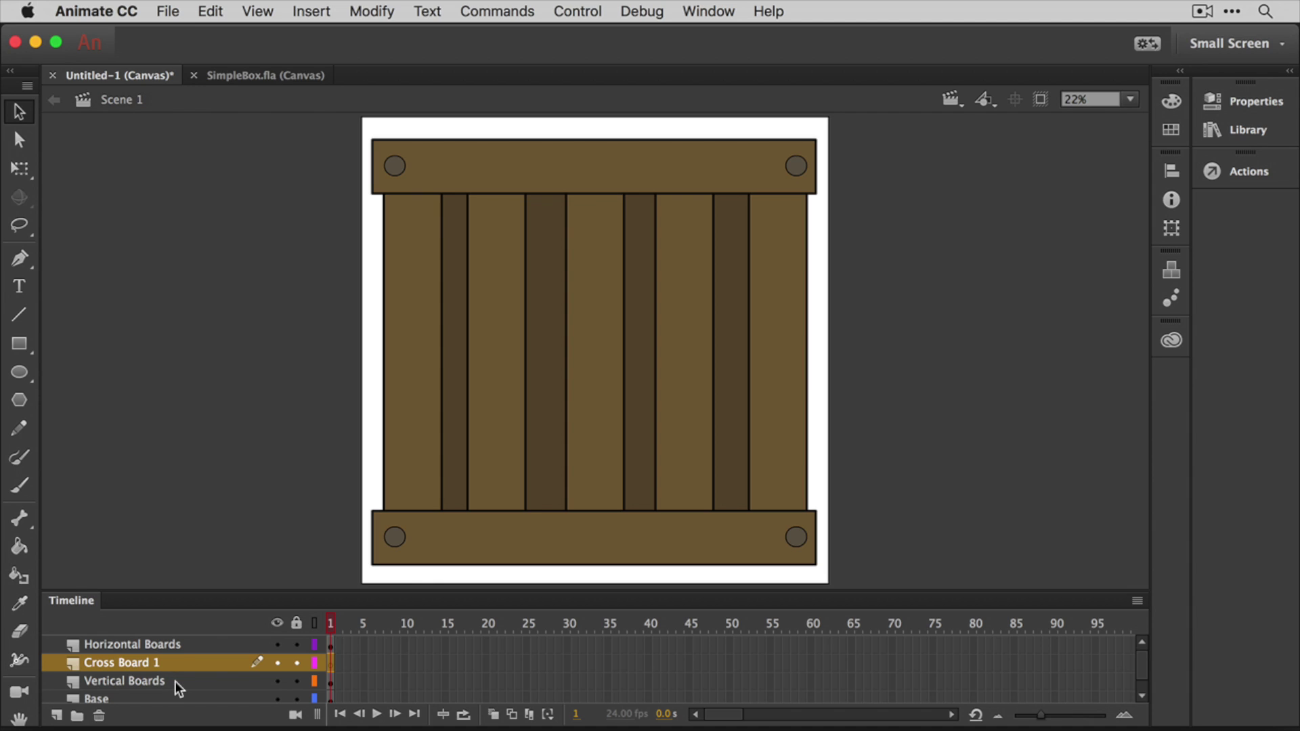
Step: Draw a wide board across the crate's middle and rotate it into a diagonal from lower left to upper right between the horizontal boards
{"action": "left_click", "coordinate": [20, 345]}
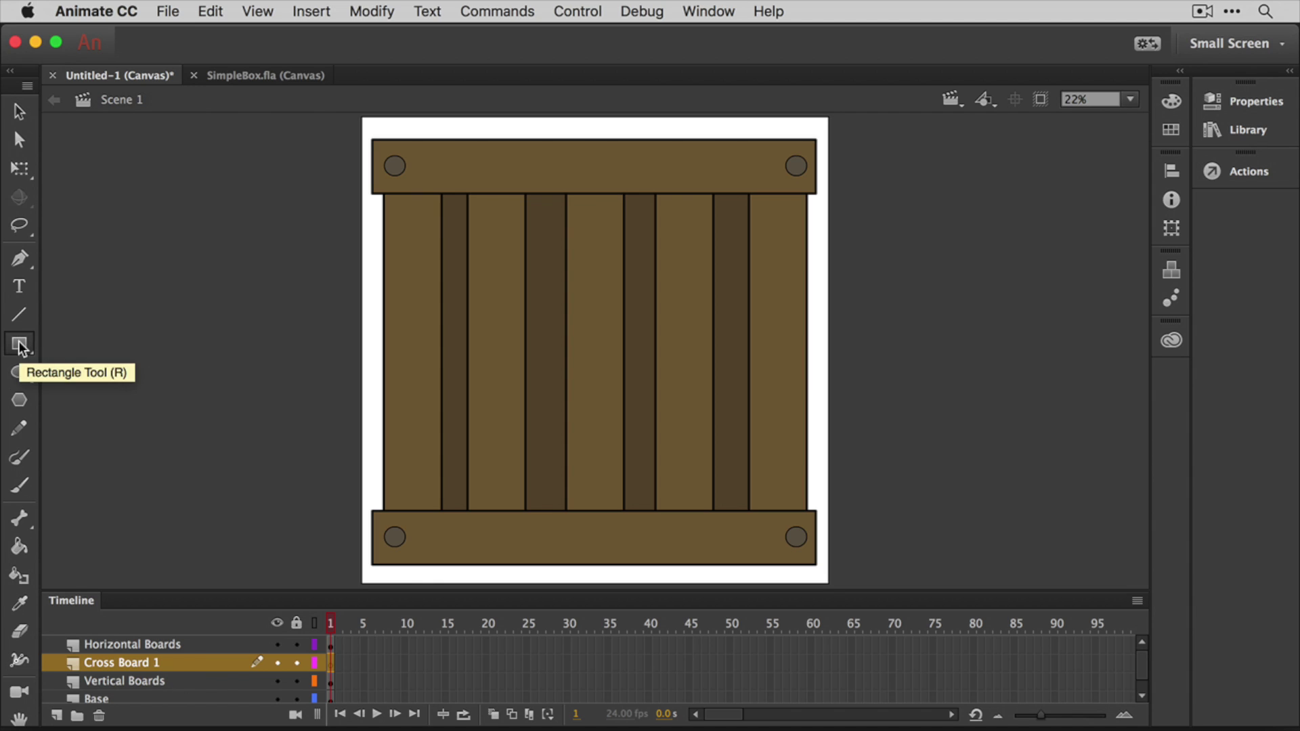
{"action": "left_click_drag", "start_coordinate": [377, 303], "coordinate": [813, 359]}
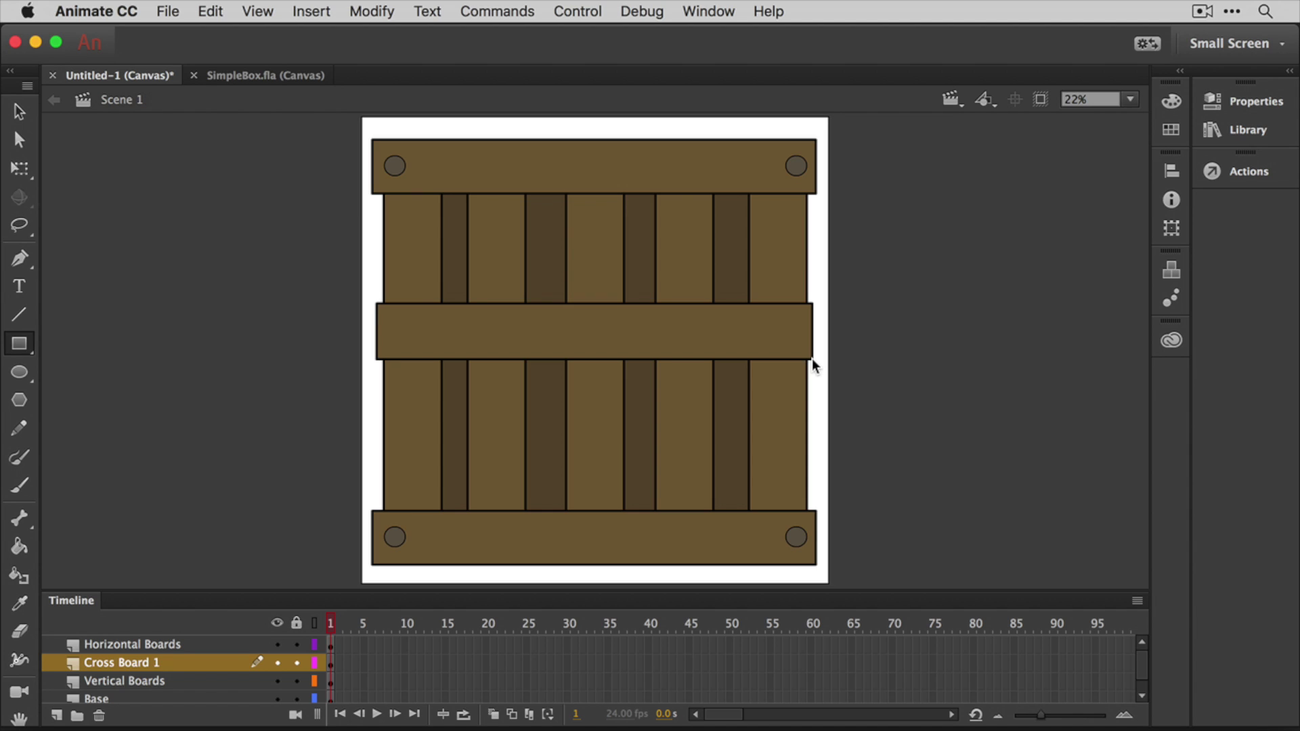
{"action": "left_click", "coordinate": [30, 113]}
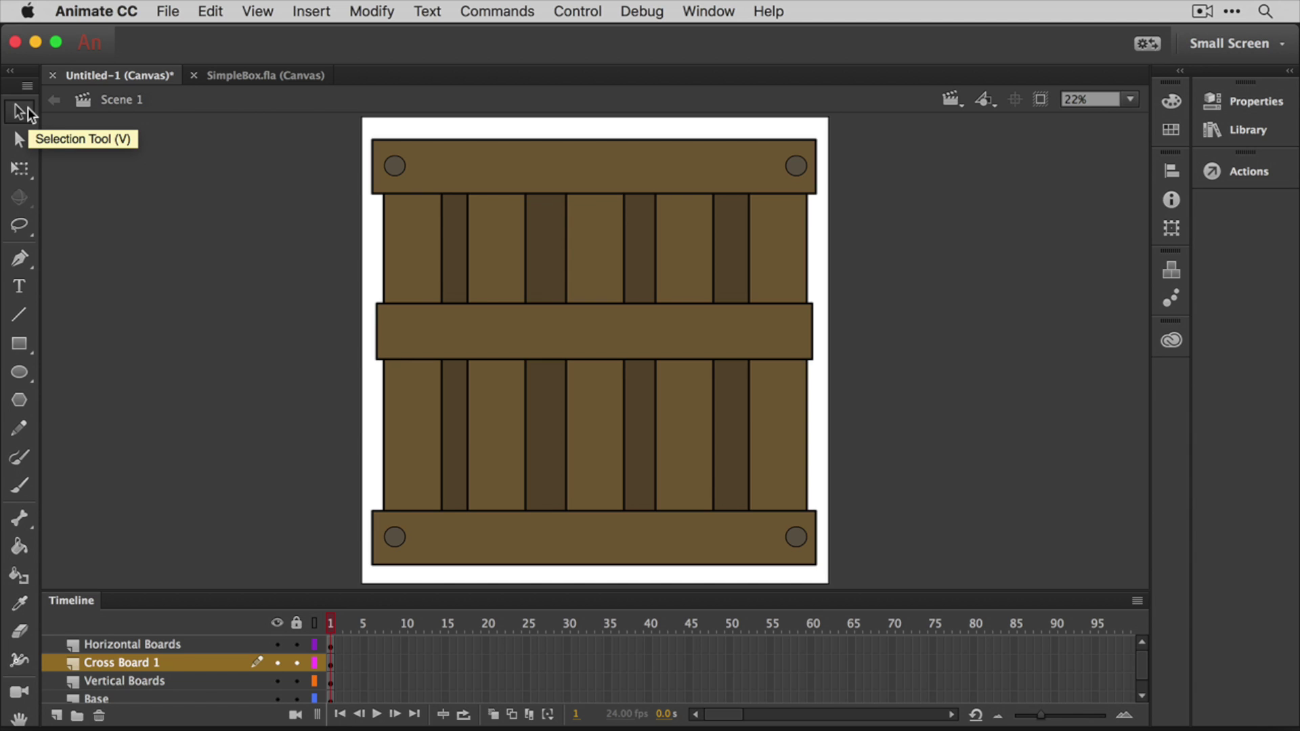
{"action": "left_click", "coordinate": [599, 332]}
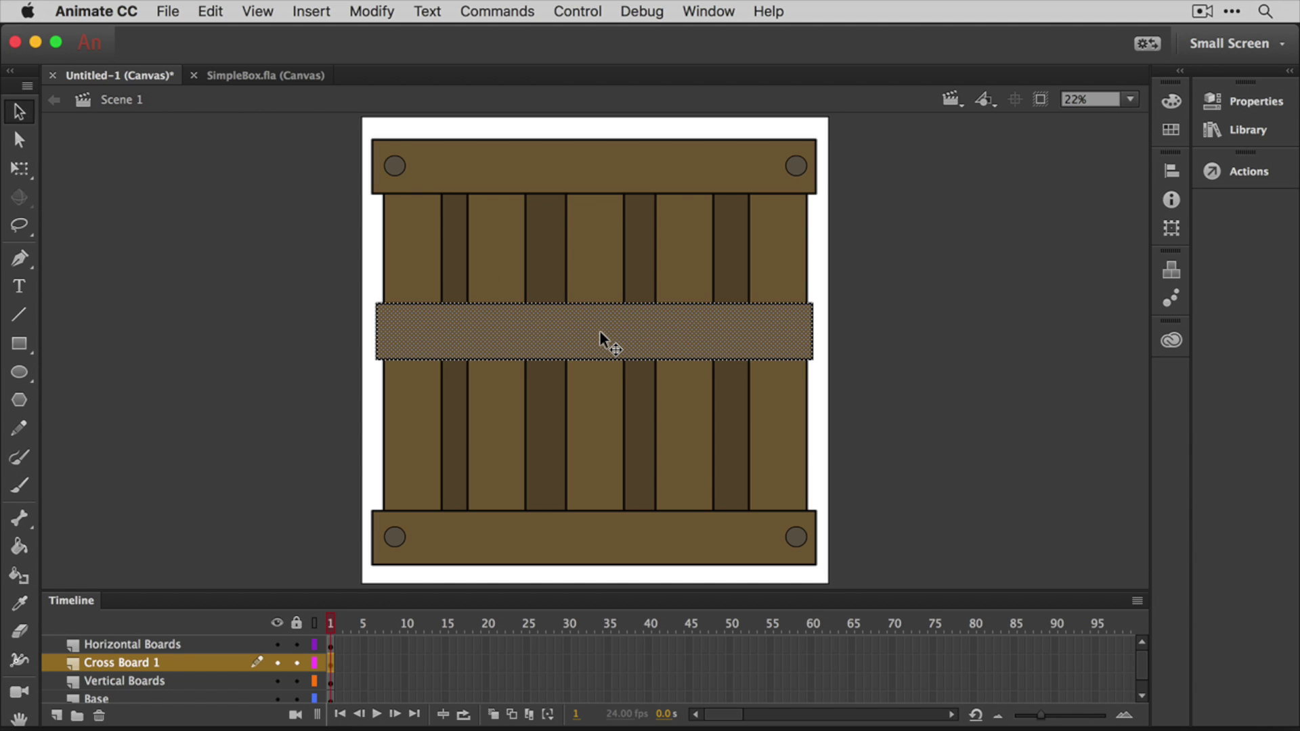
{"action": "left_click", "coordinate": [19, 169]}
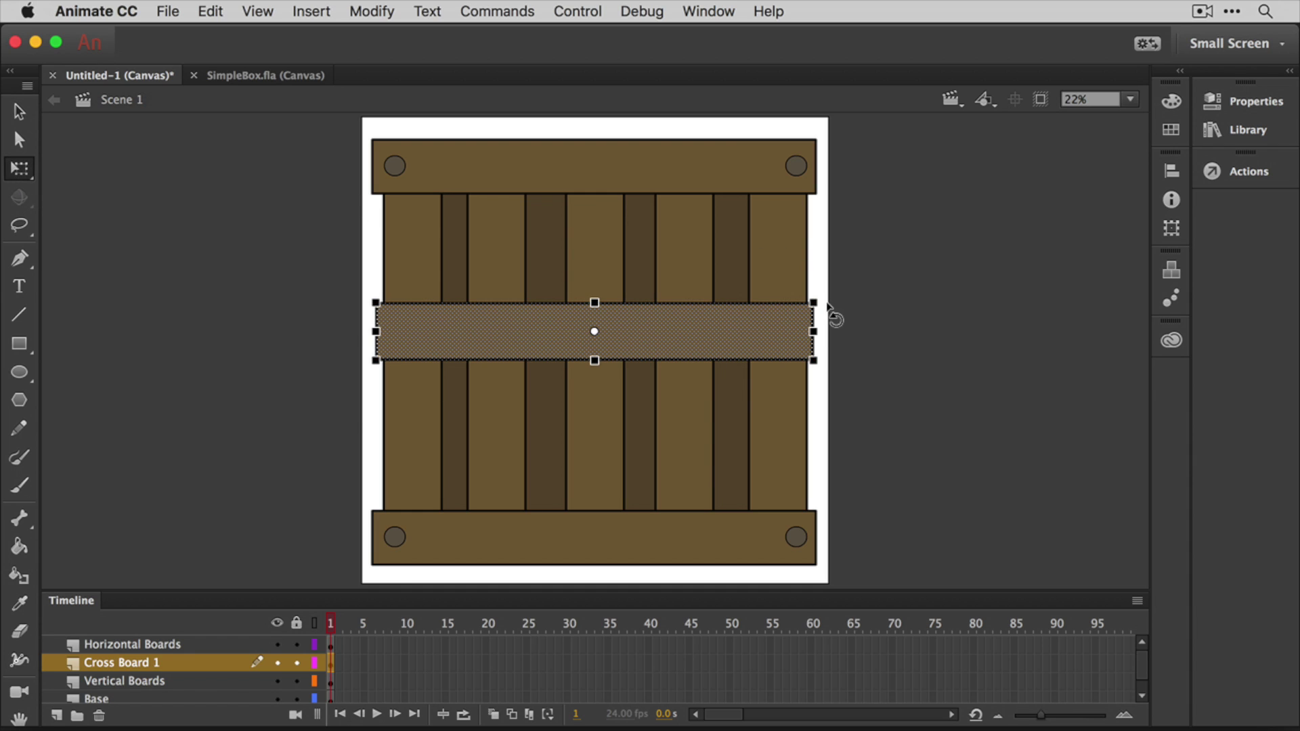
{"action": "left_click_drag", "start_coordinate": [830, 308], "coordinate": [784, 219]}
{"action": "left_click_drag", "start_coordinate": [579, 324], "coordinate": [581, 327]}
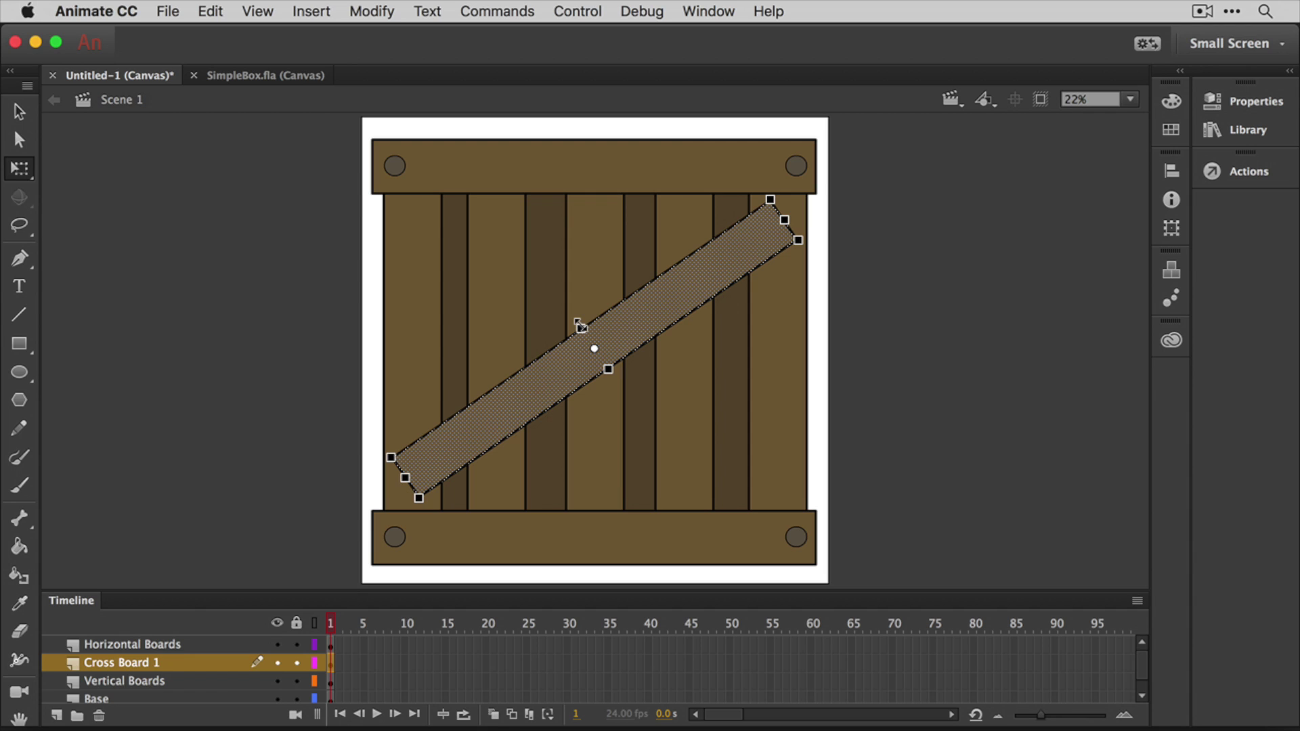